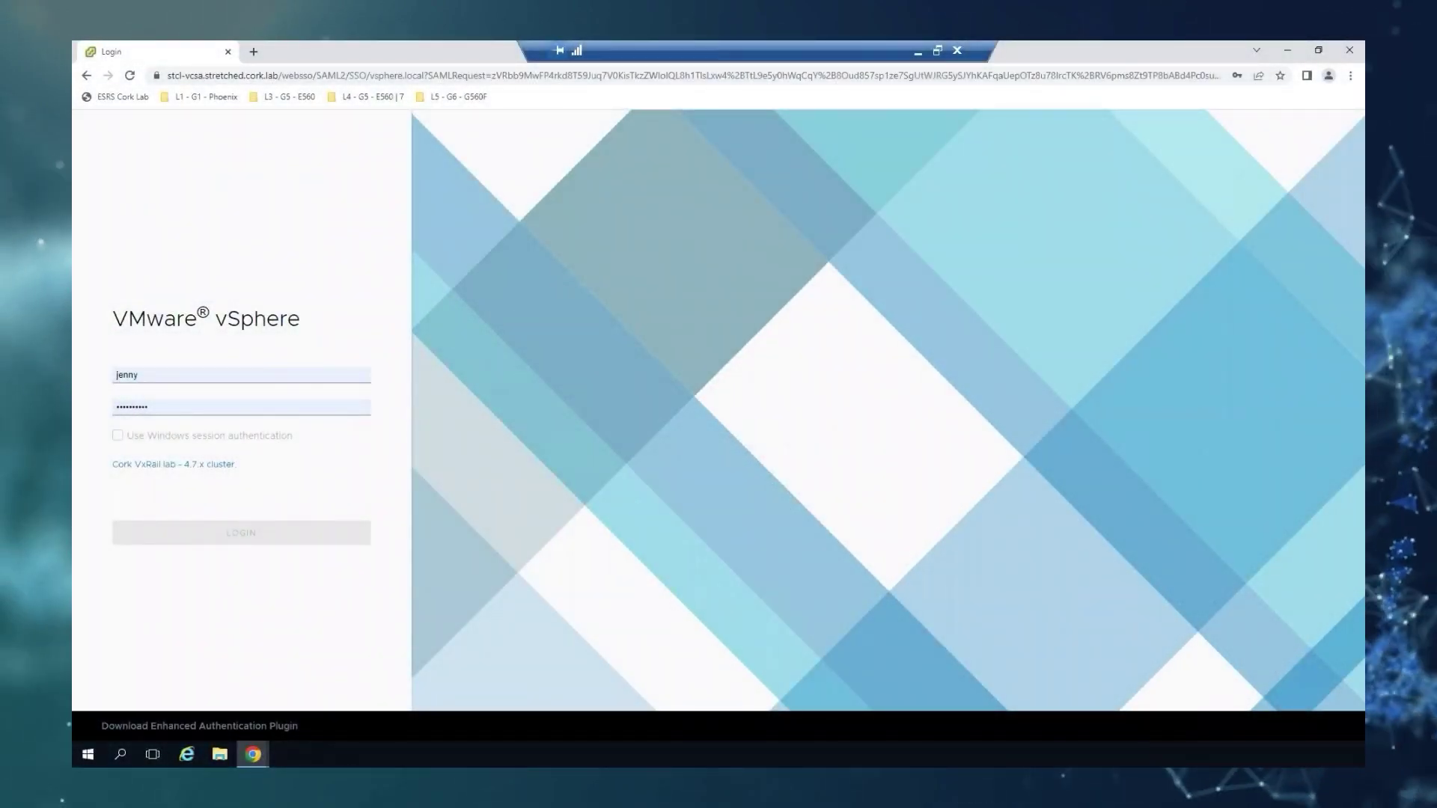
Sign in to vSphere, open the VxRail Manager VM's Summary and copy its IP address.
left_click(254, 530)
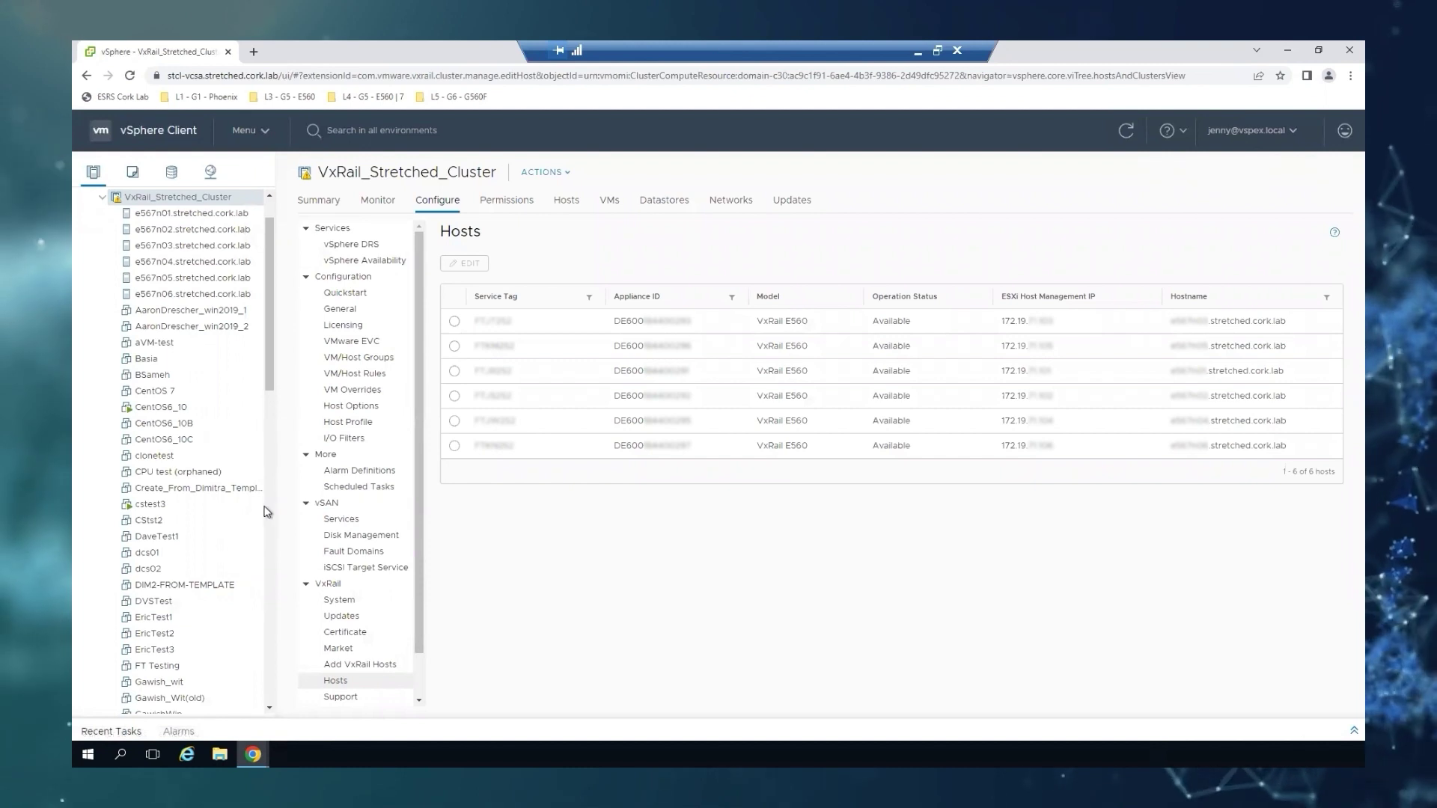
left_click_drag(269, 370, 259, 655)
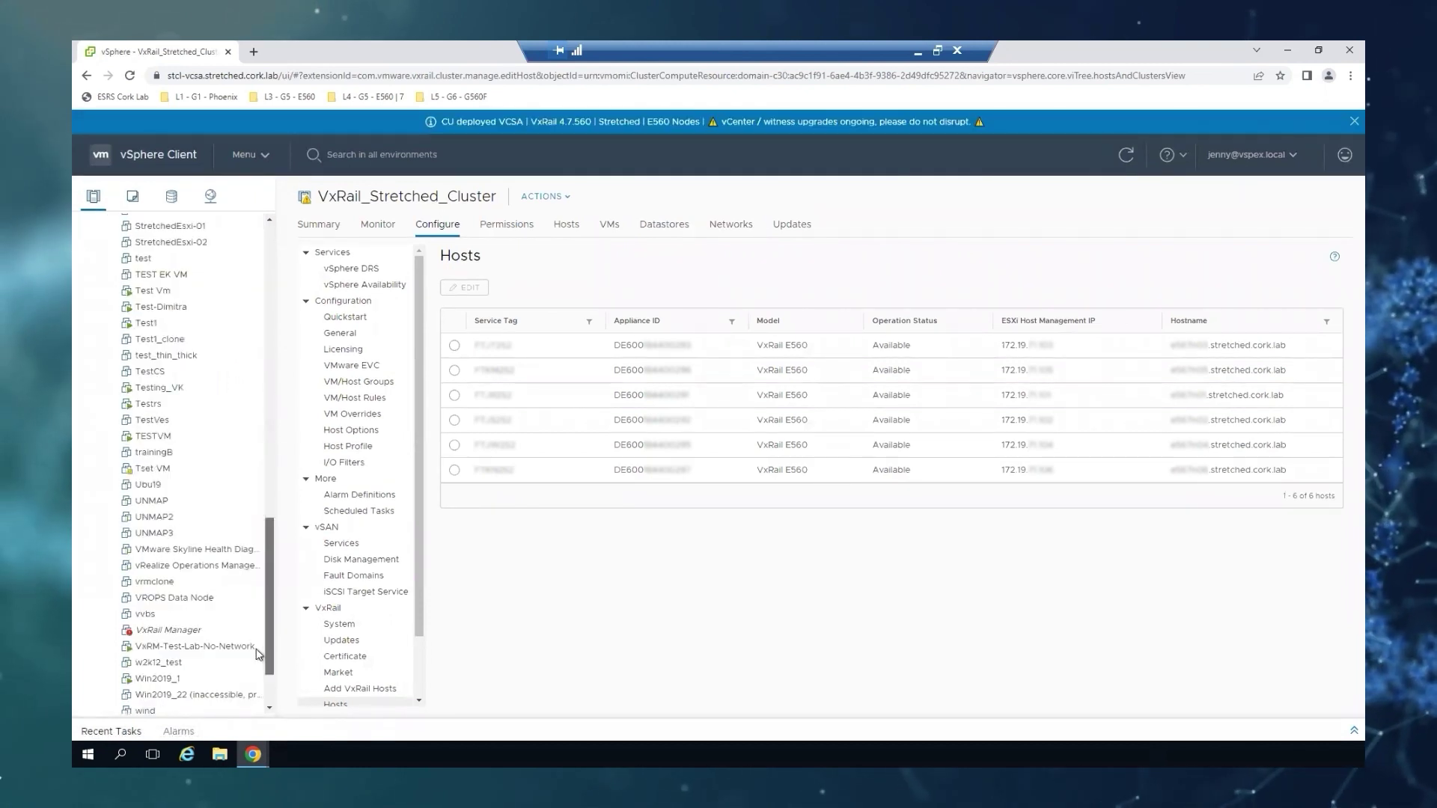
left_click(161, 626)
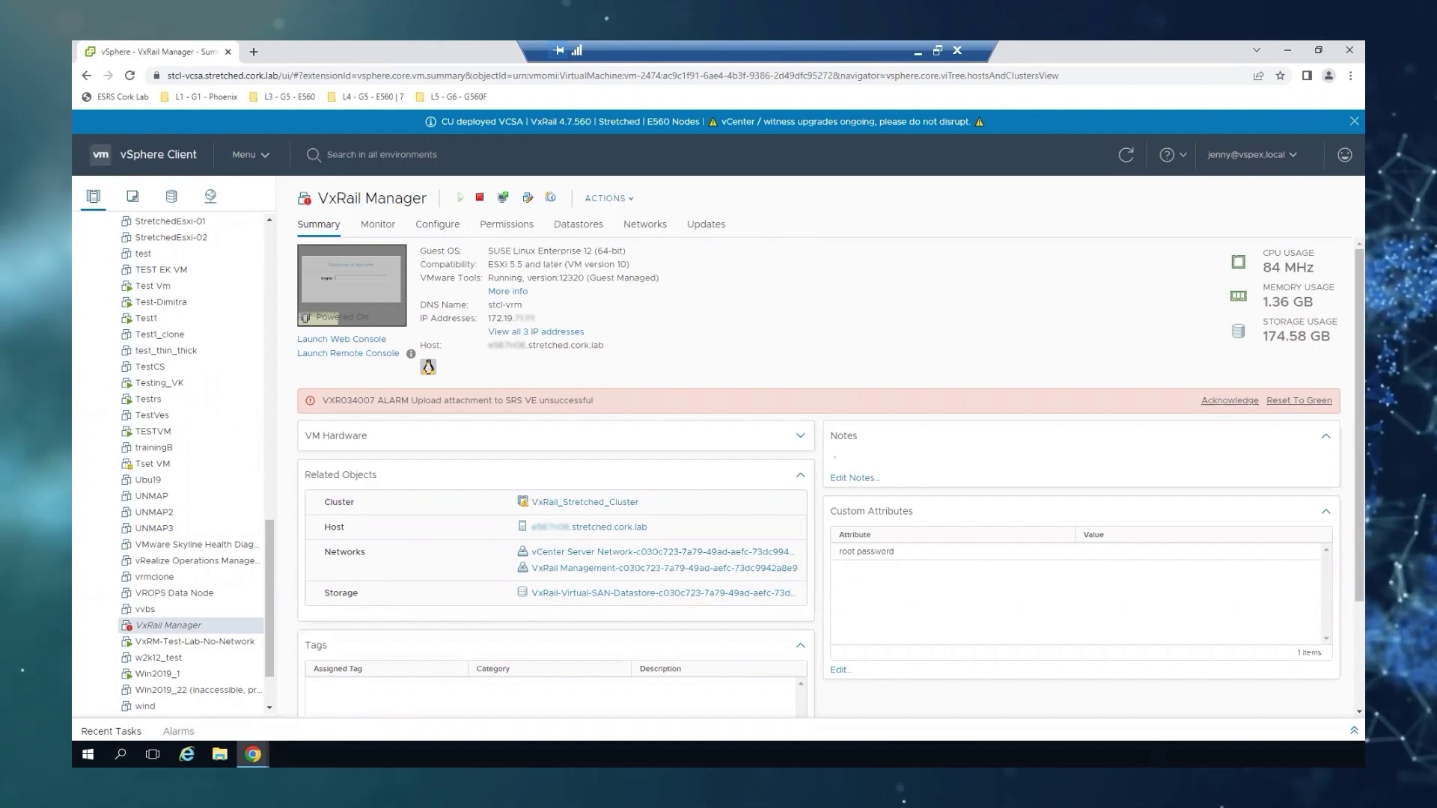
scroll(191, 464, "down", 2)
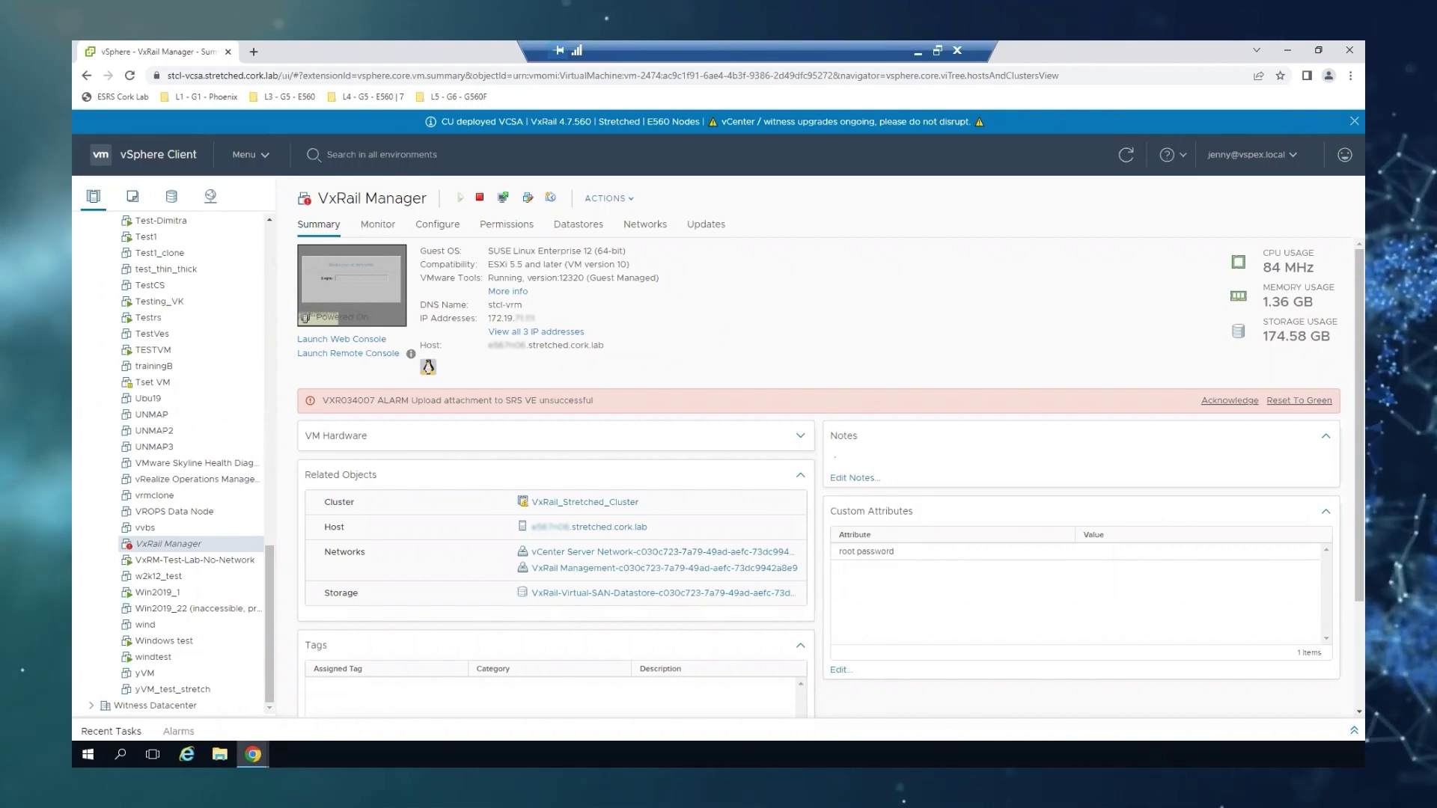
double_click(494, 319)
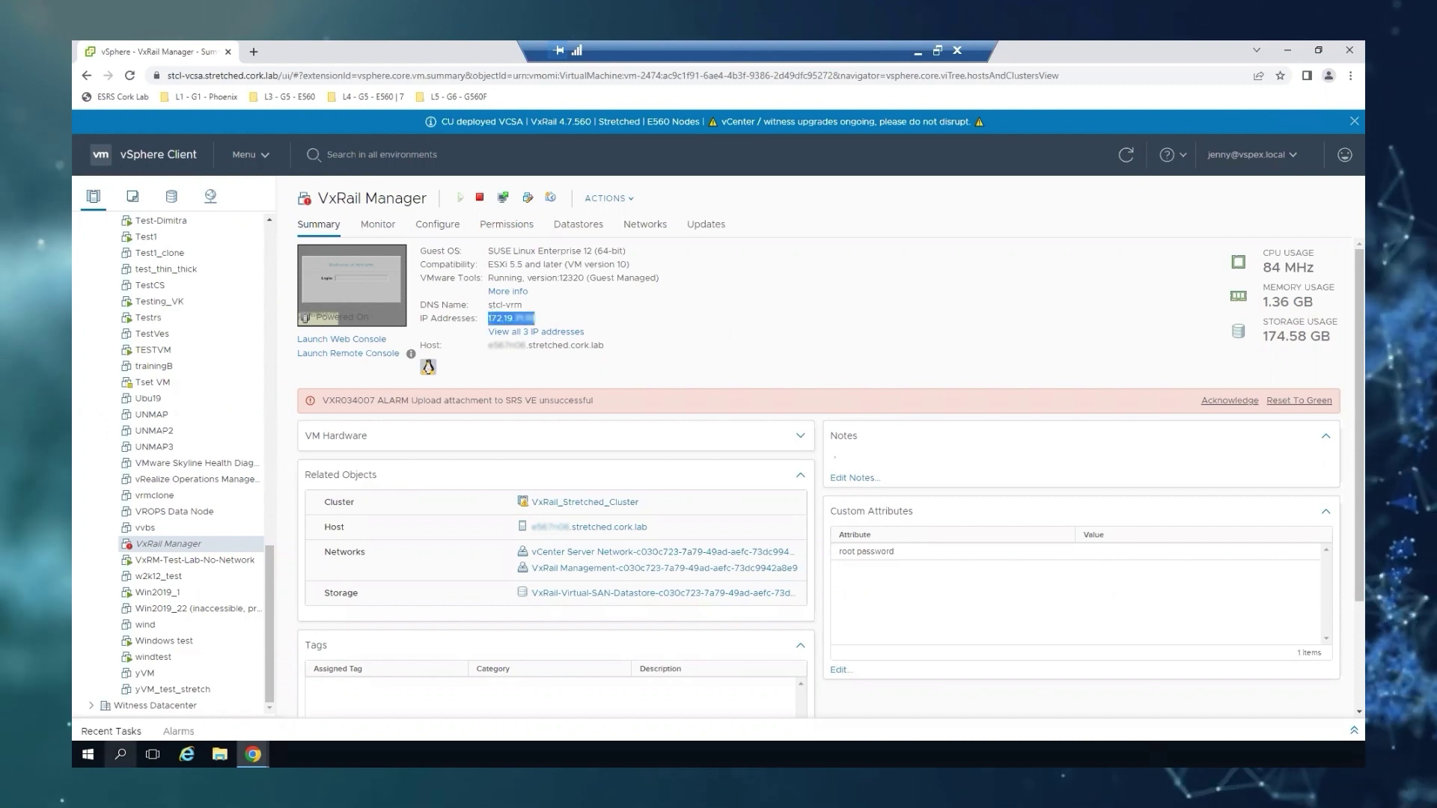
left_click(120, 754)
Launch PuTTY and open an SSH connection to the copied VxRail Manager IP.
type("putty")
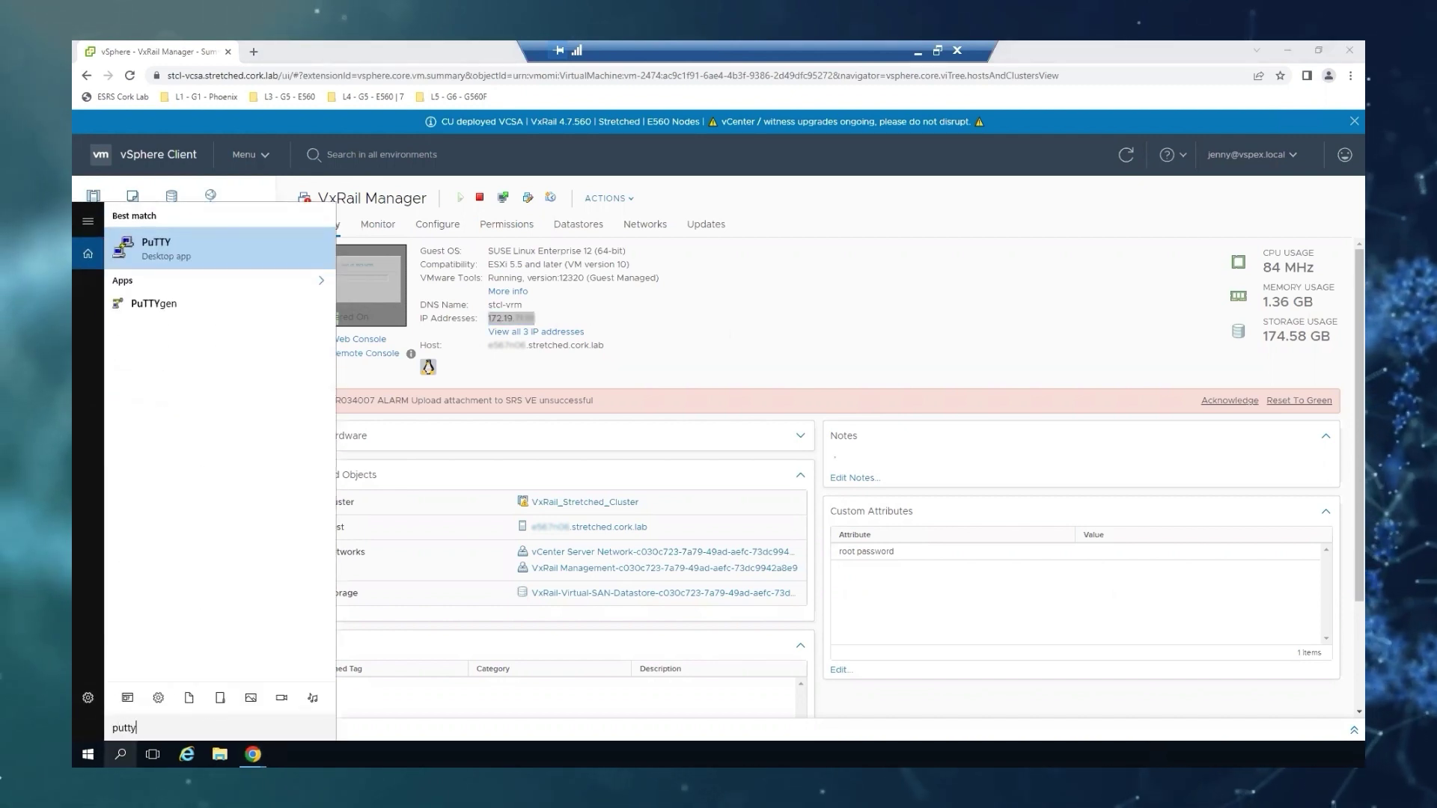
left_click(204, 234)
key("ctrl+v")
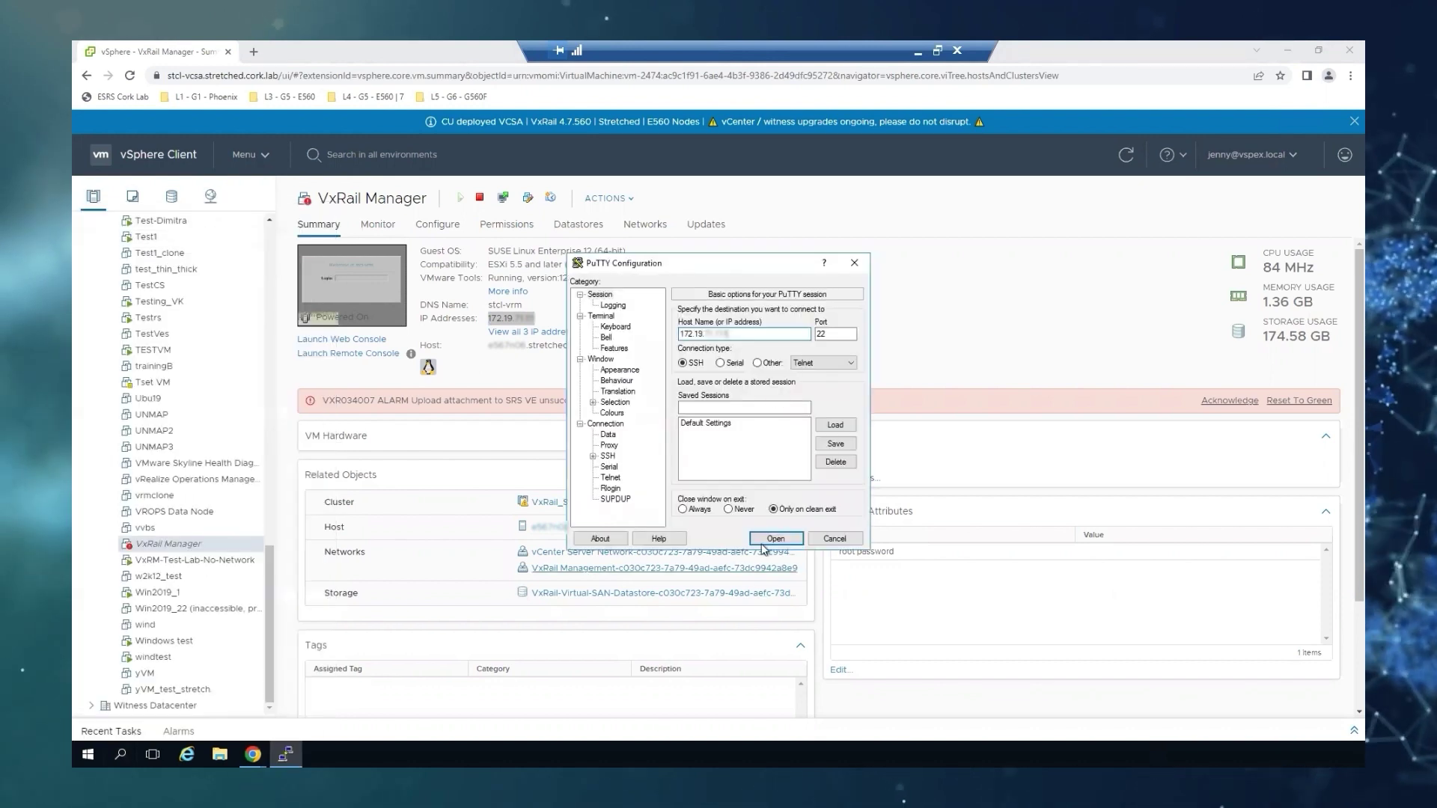
left_click(763, 540)
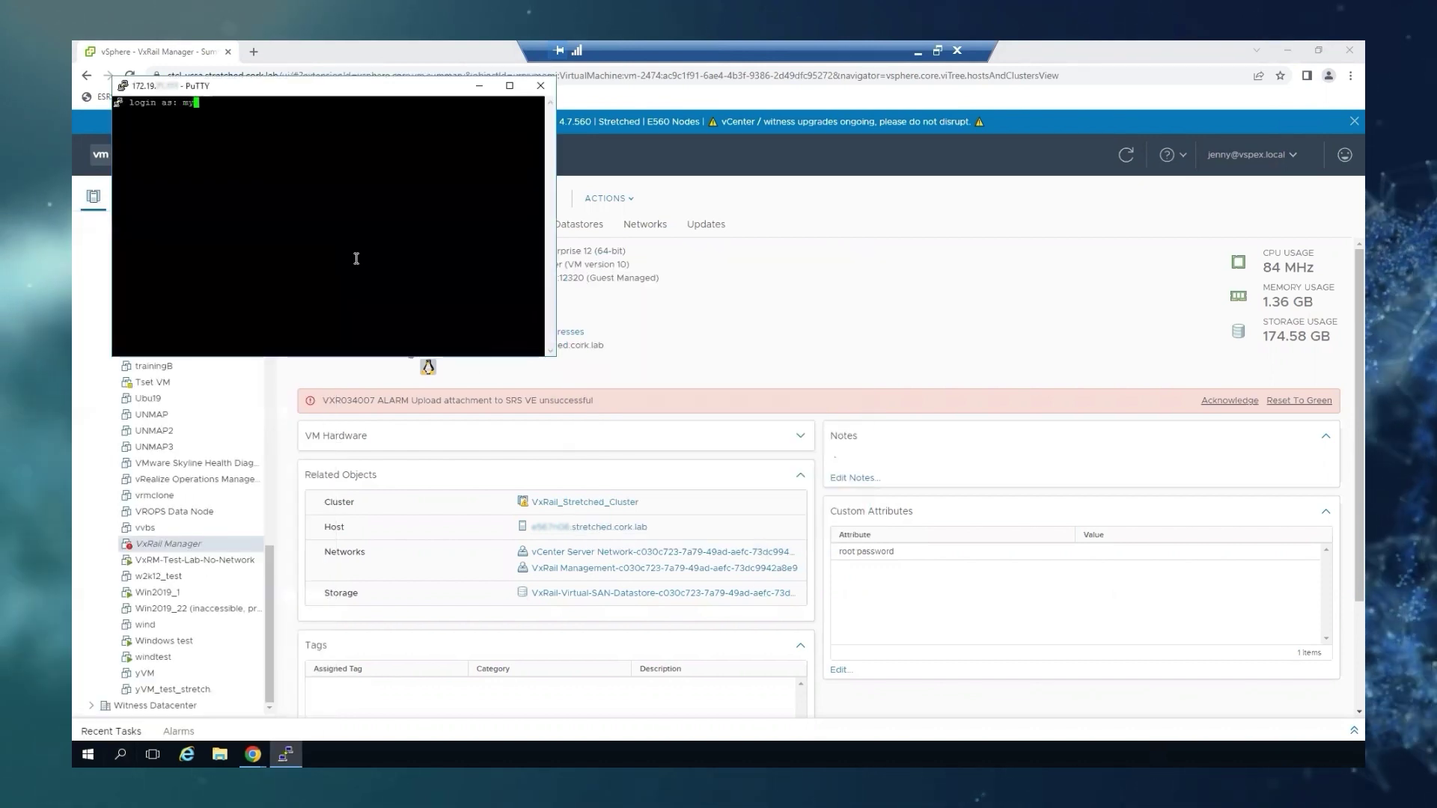
Log in as the mystic user, switch to root with su, and maximize the terminal.
type("mystic")
key("Return")
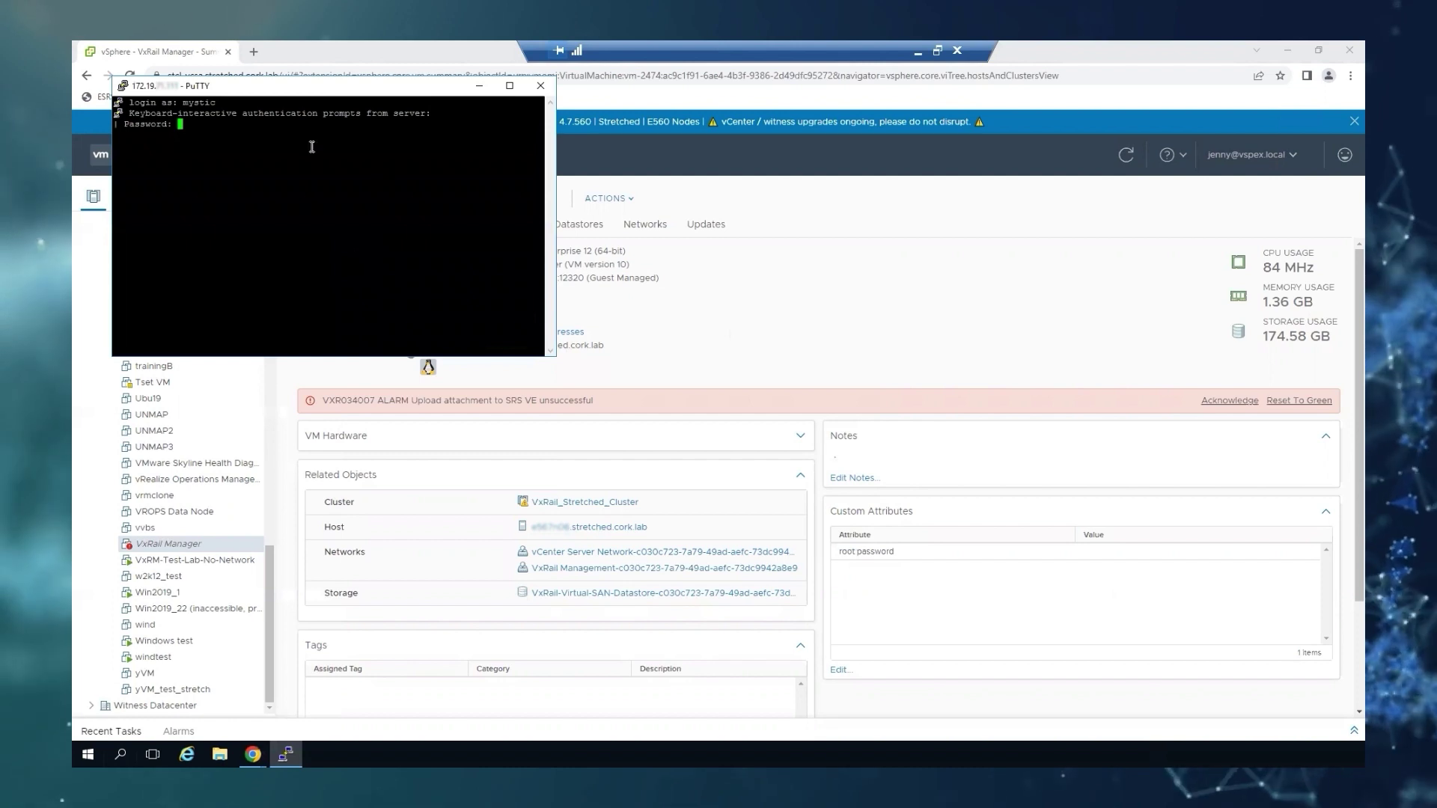
key("Return")
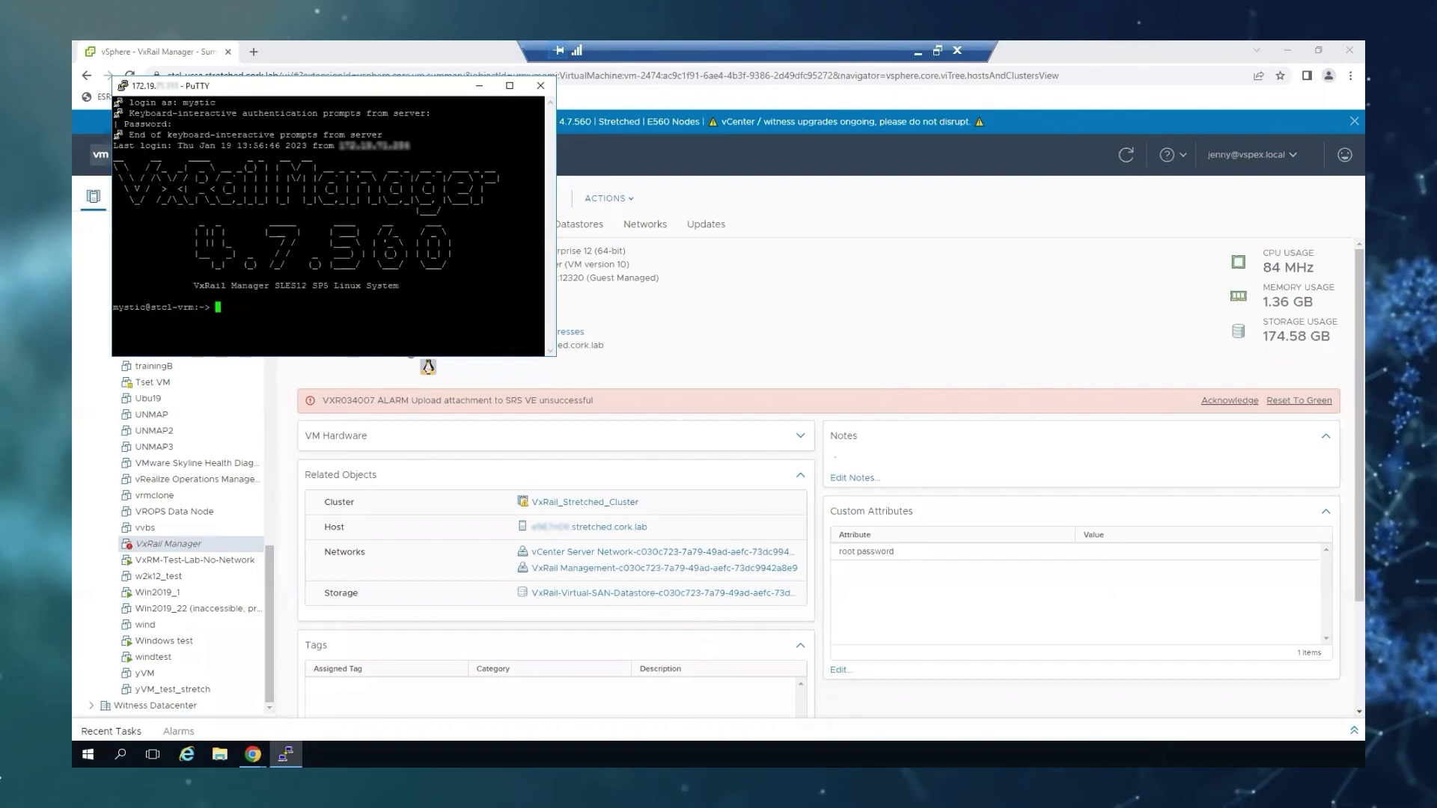
key("Return")
key("Return")
type("su")
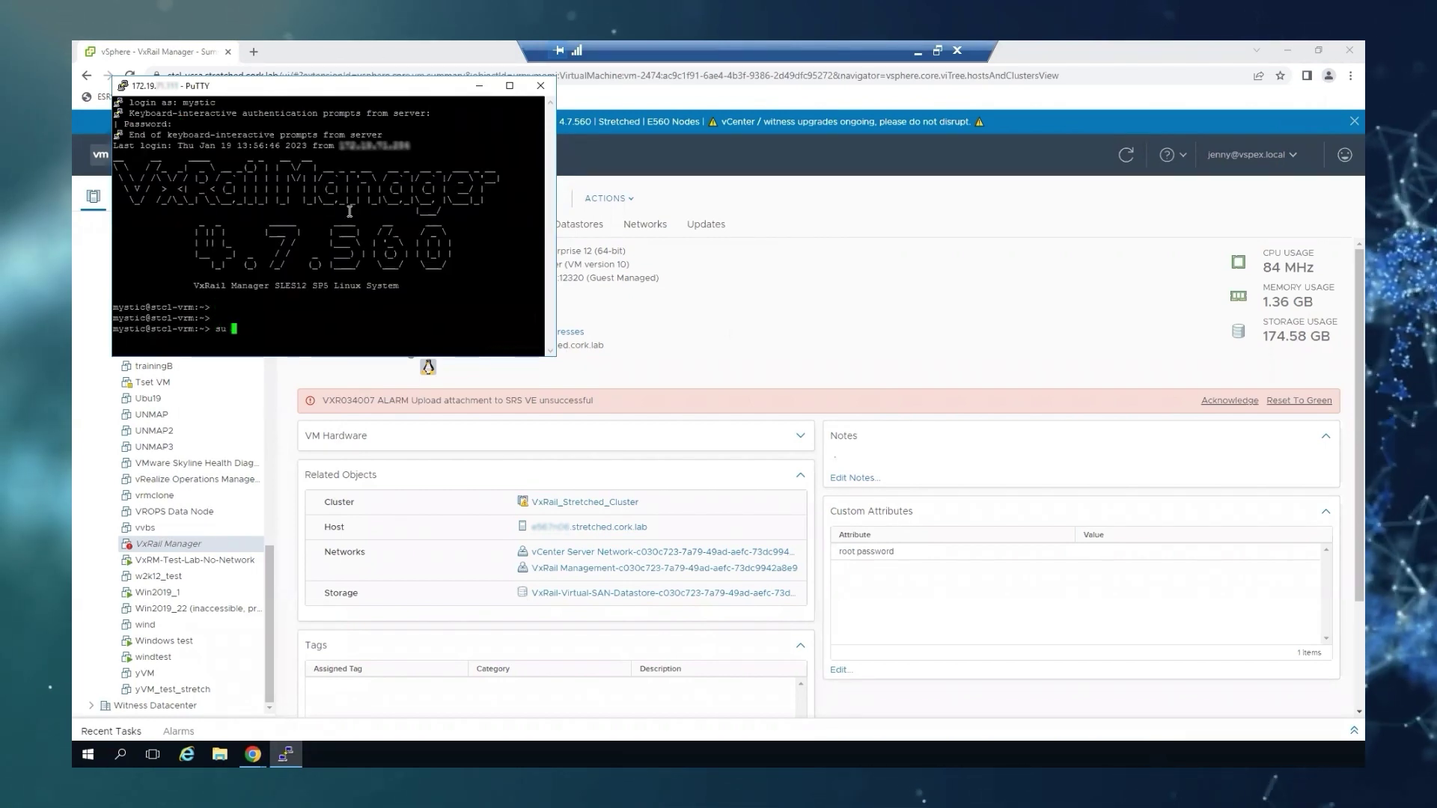
key("Return")
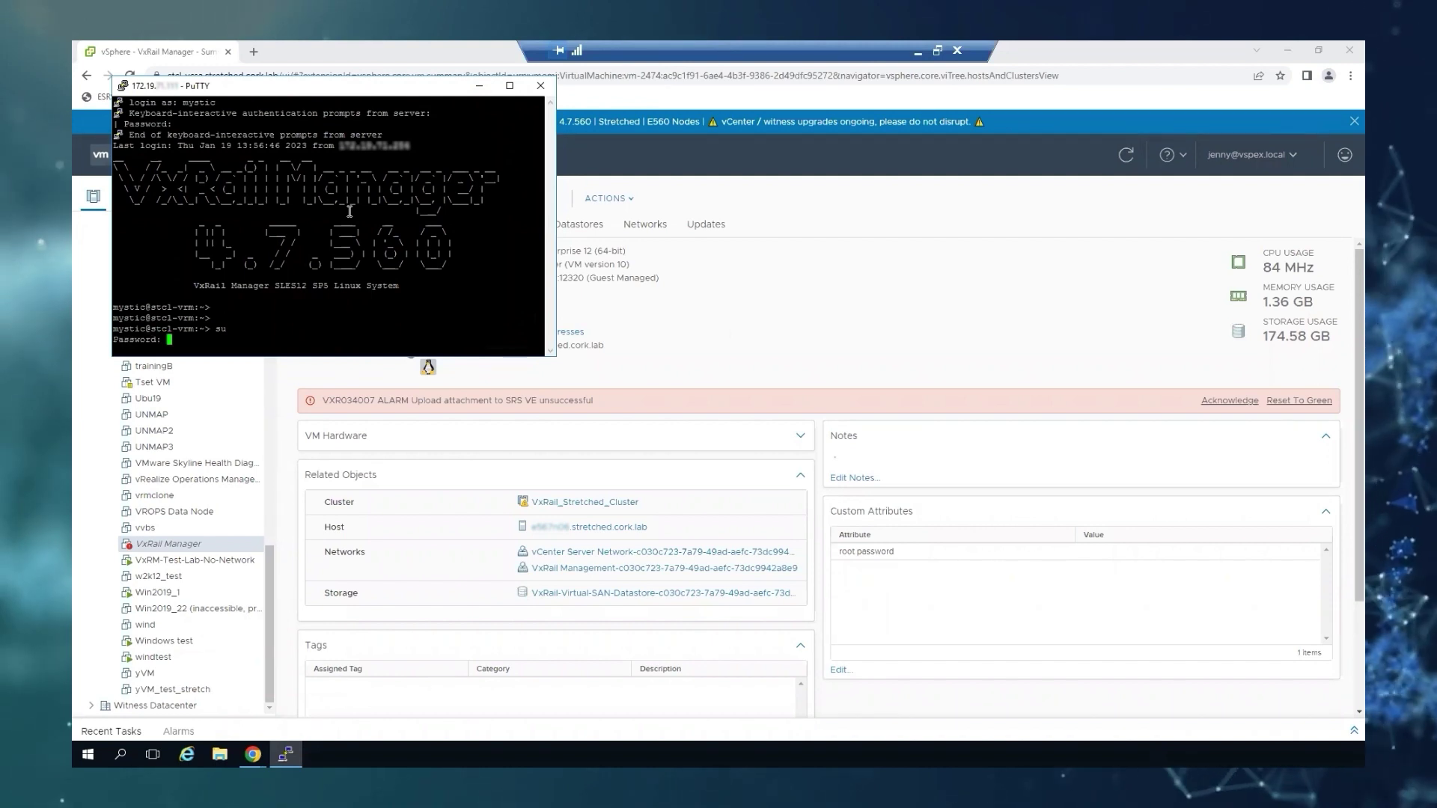
key("Return")
key("Return")
key("Return")
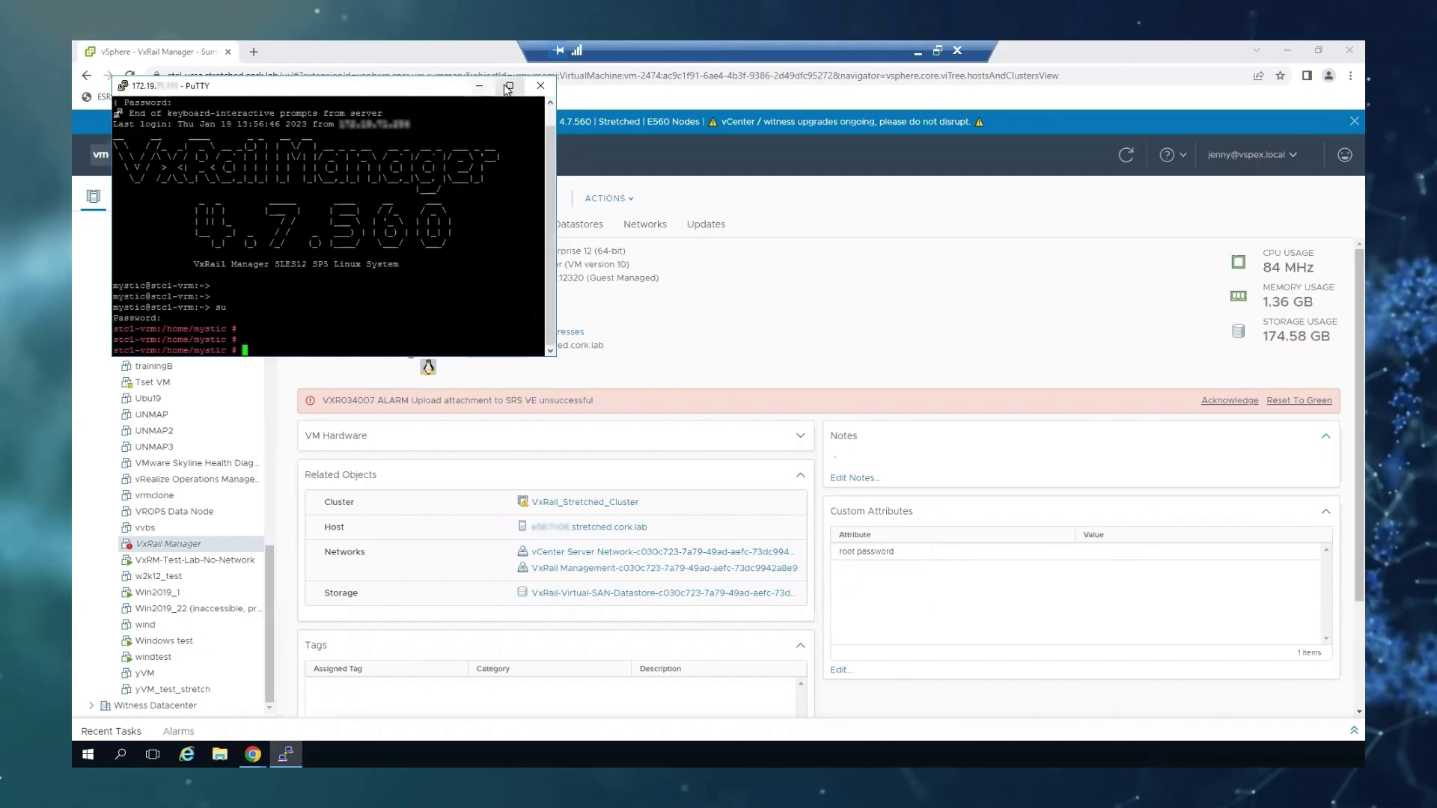
left_click(509, 86)
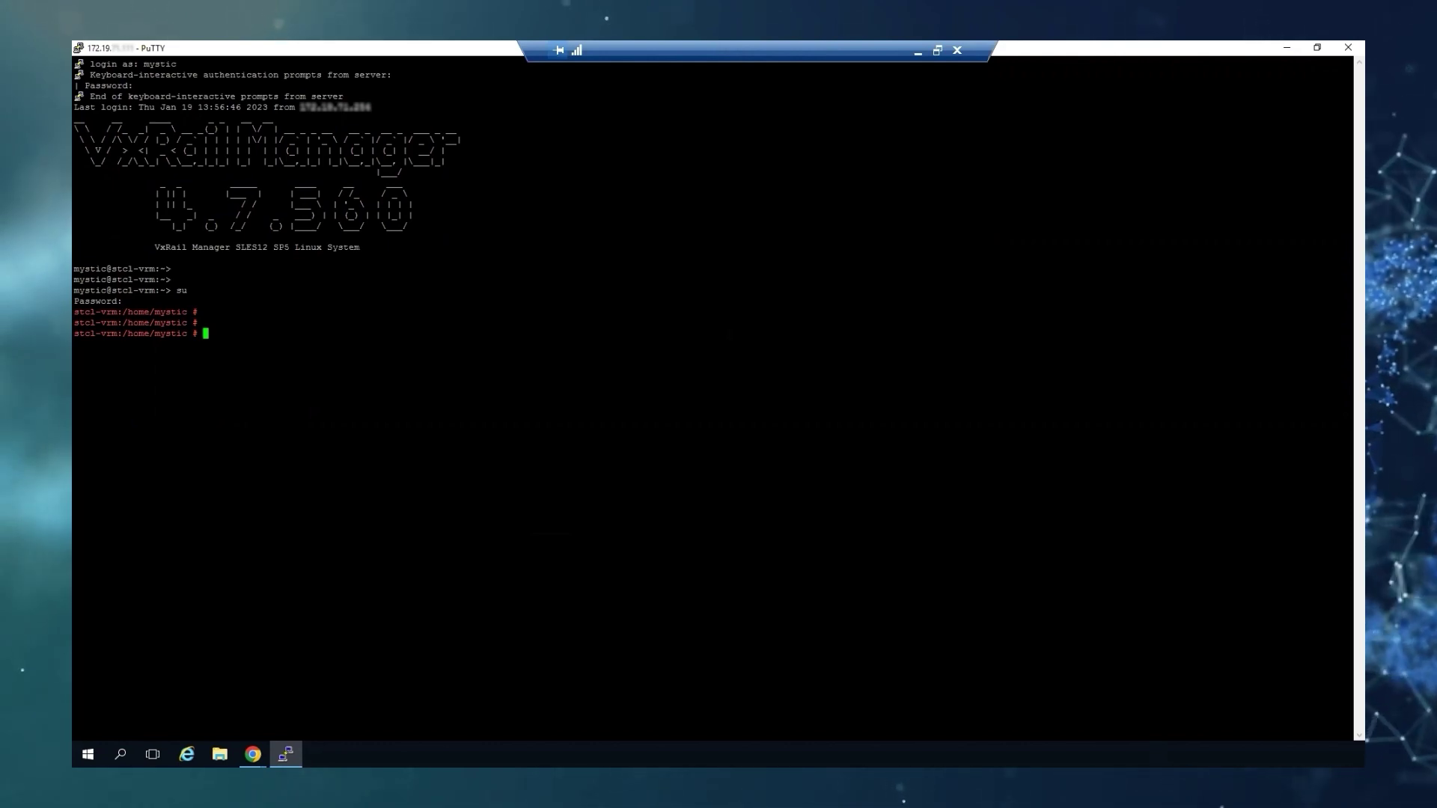
Change into /mystic/vxm_backup_restore and list its files with ls -thrl.
key("Return")
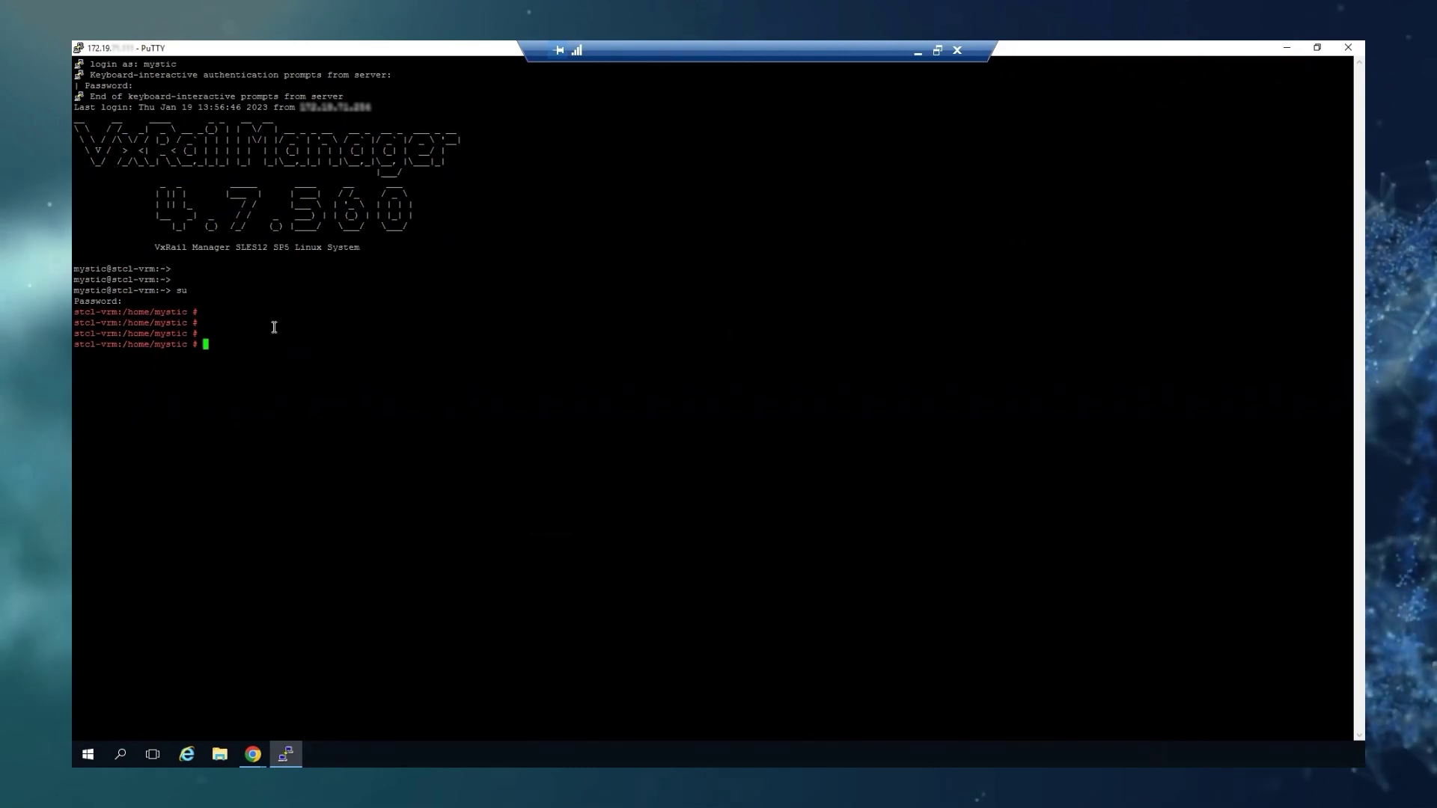
type("cd /")
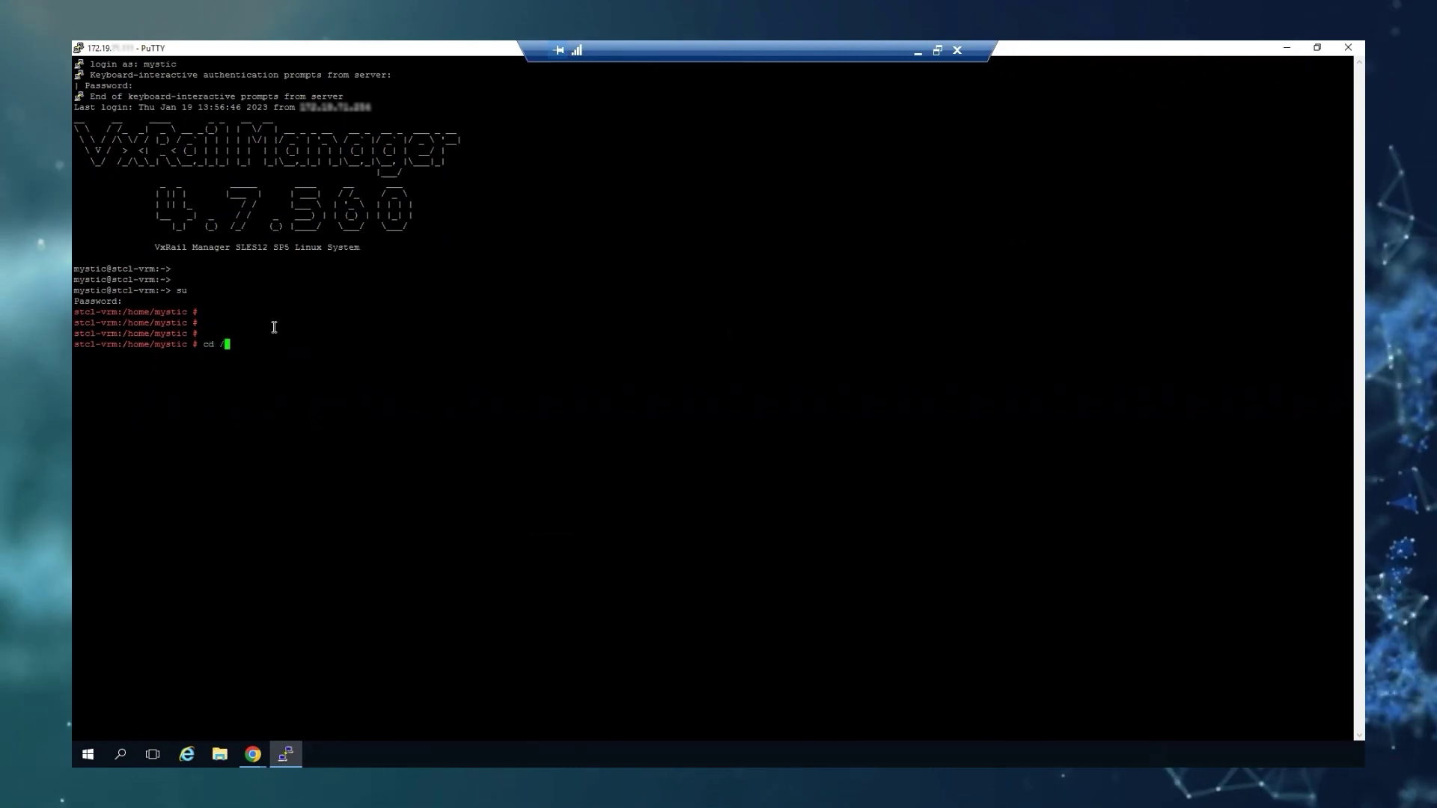
type("mystic/")
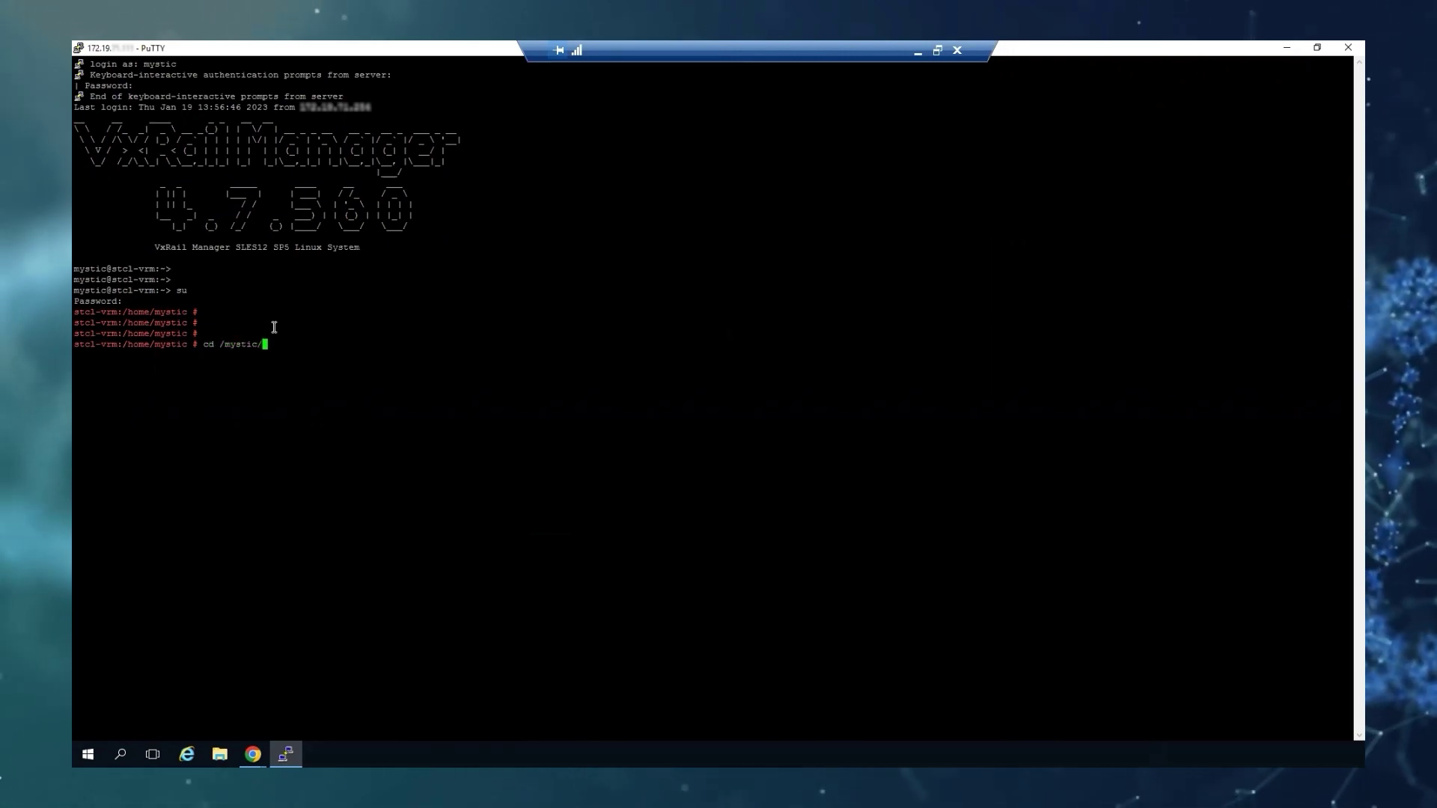
type("vx")
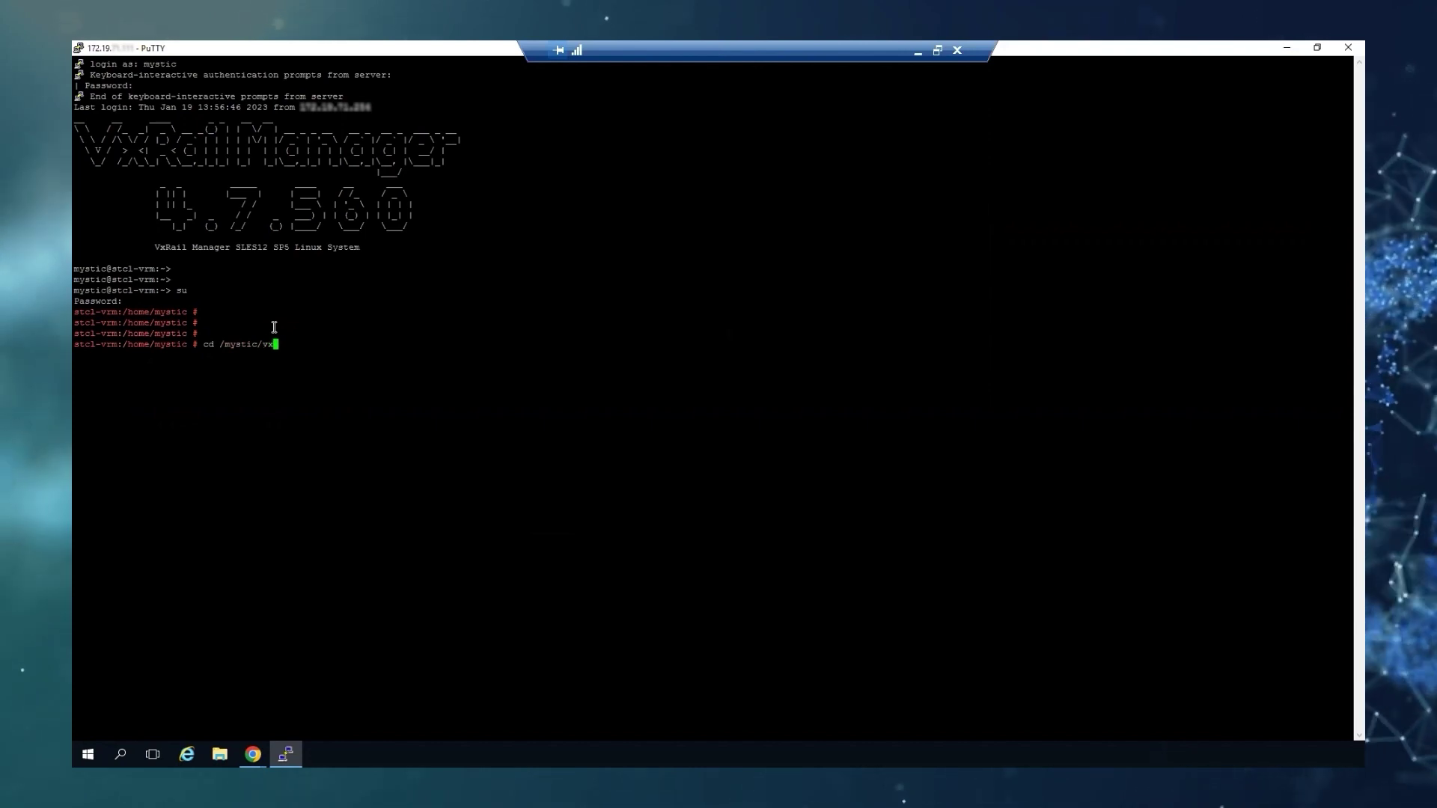
key("Tab")
key("Return")
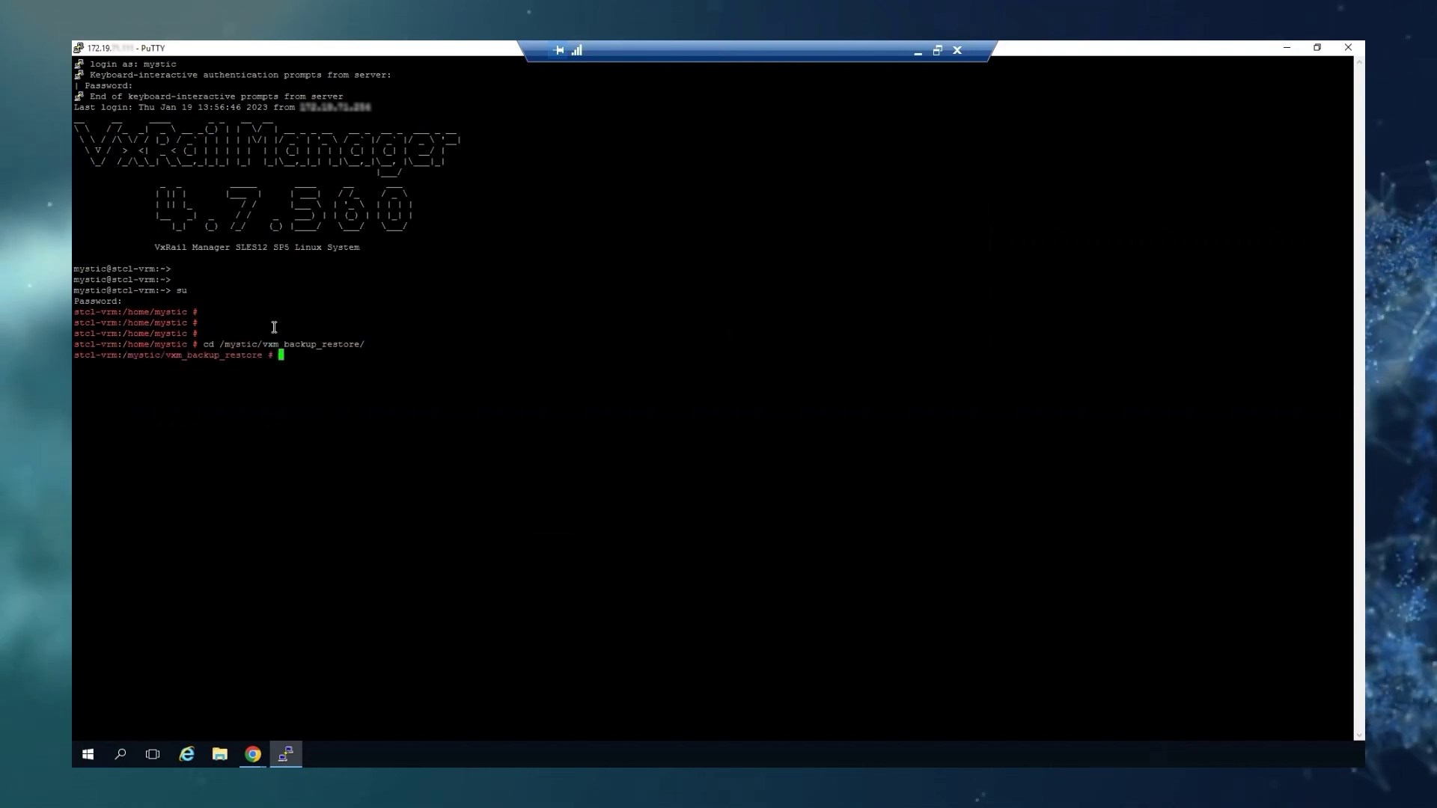
type("ls -")
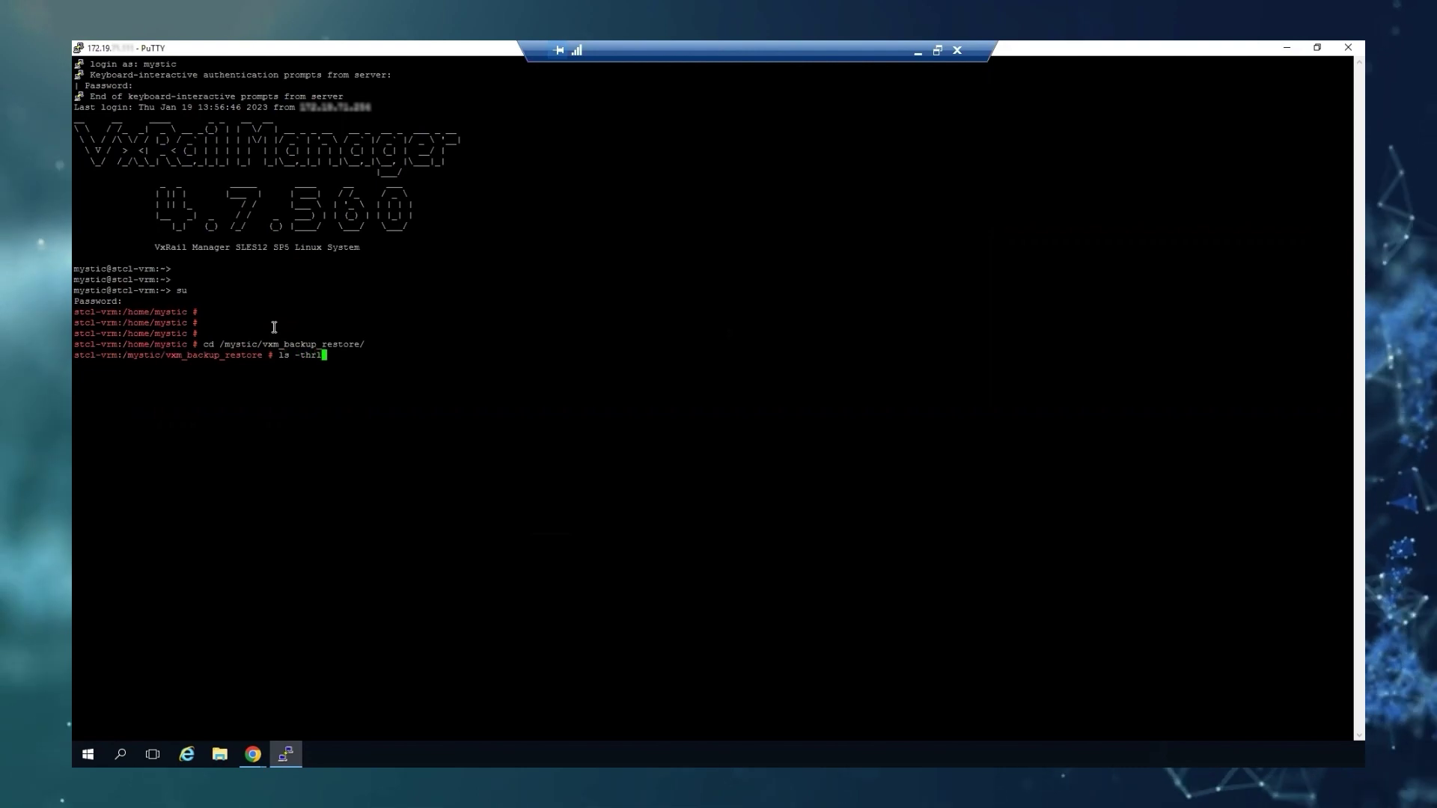
type("thrl")
key("Return")
key("Return")
key("Return")
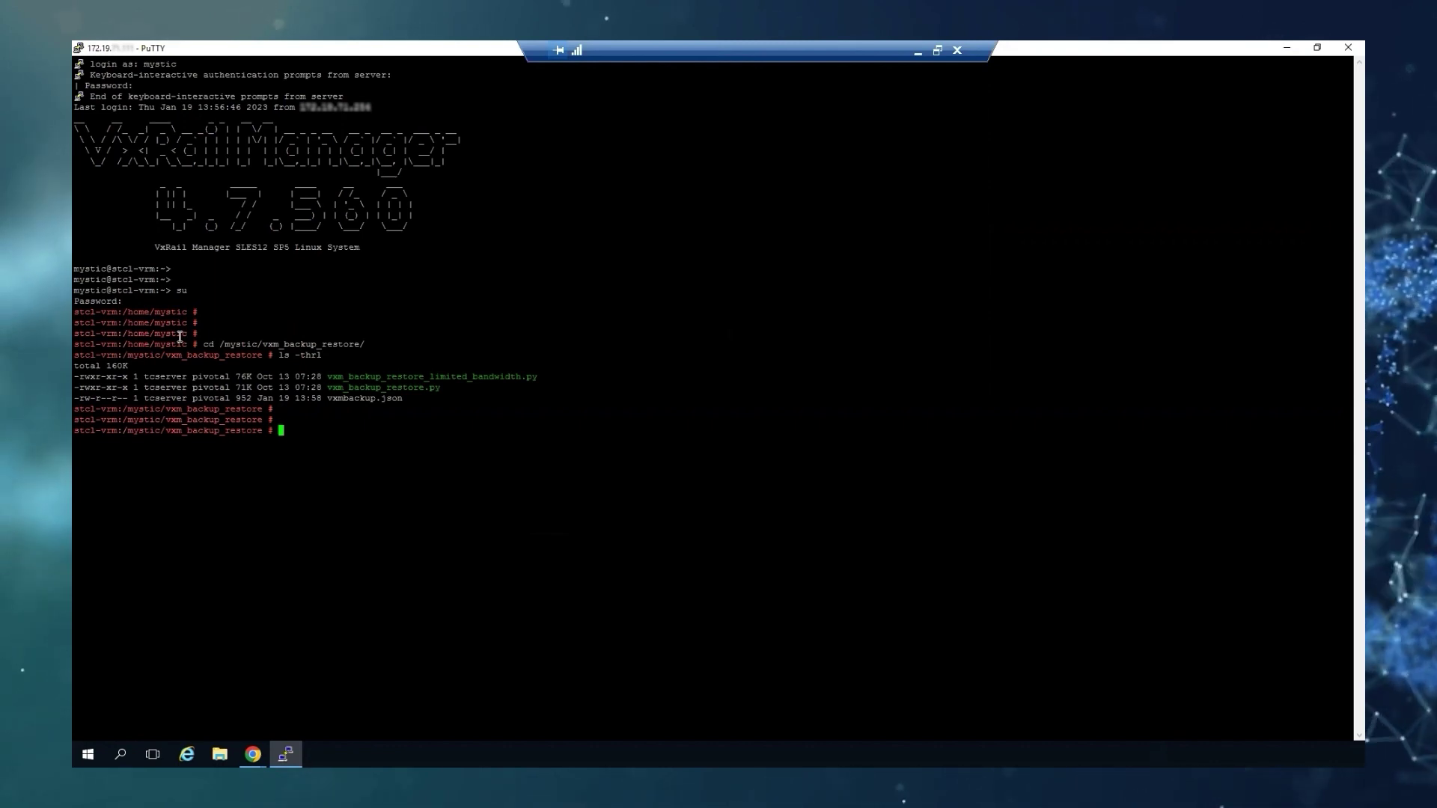
key("Return")
key("Return")
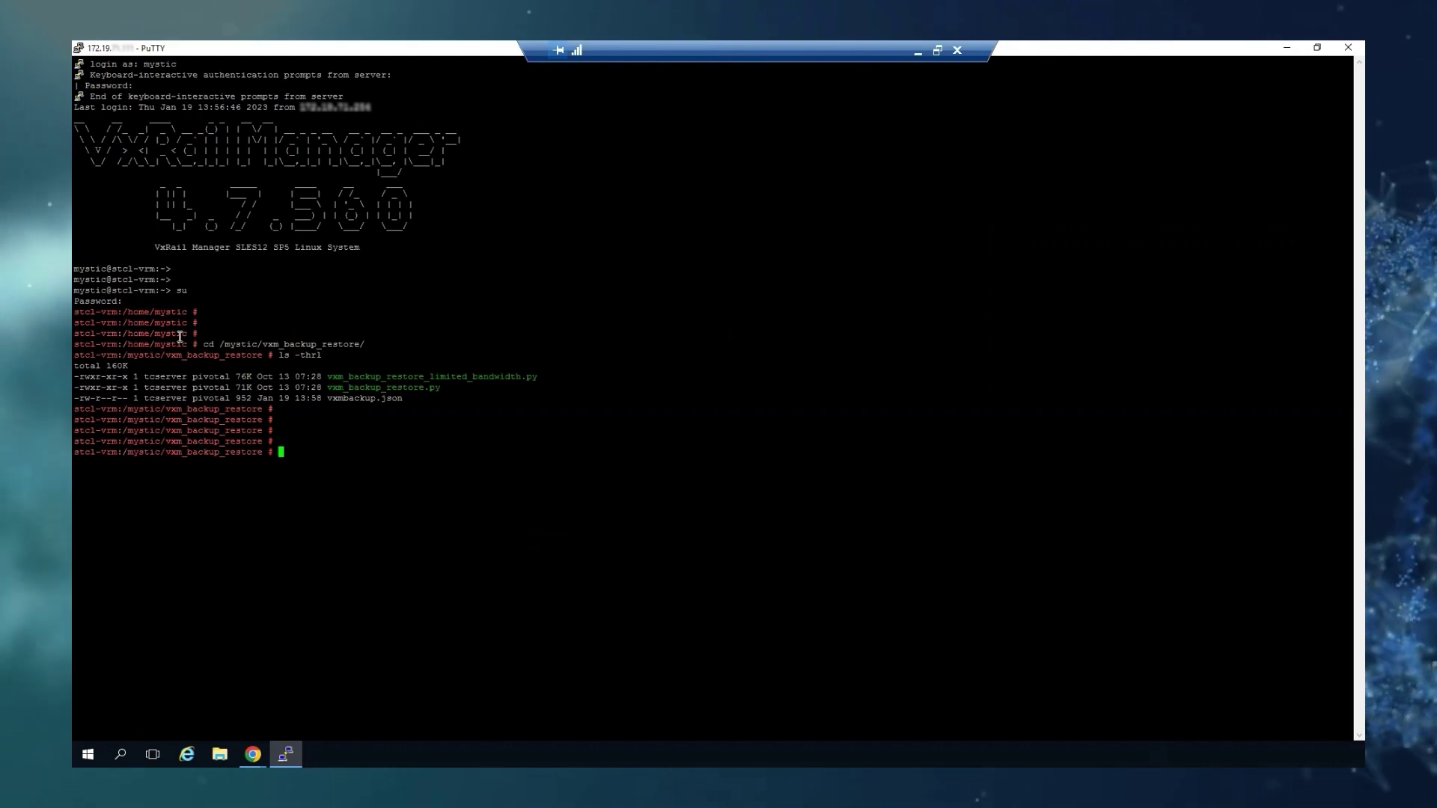
Run python vxm_backup_restore.py -b to back up VxRail Manager to the vSAN datastore.
type("python")
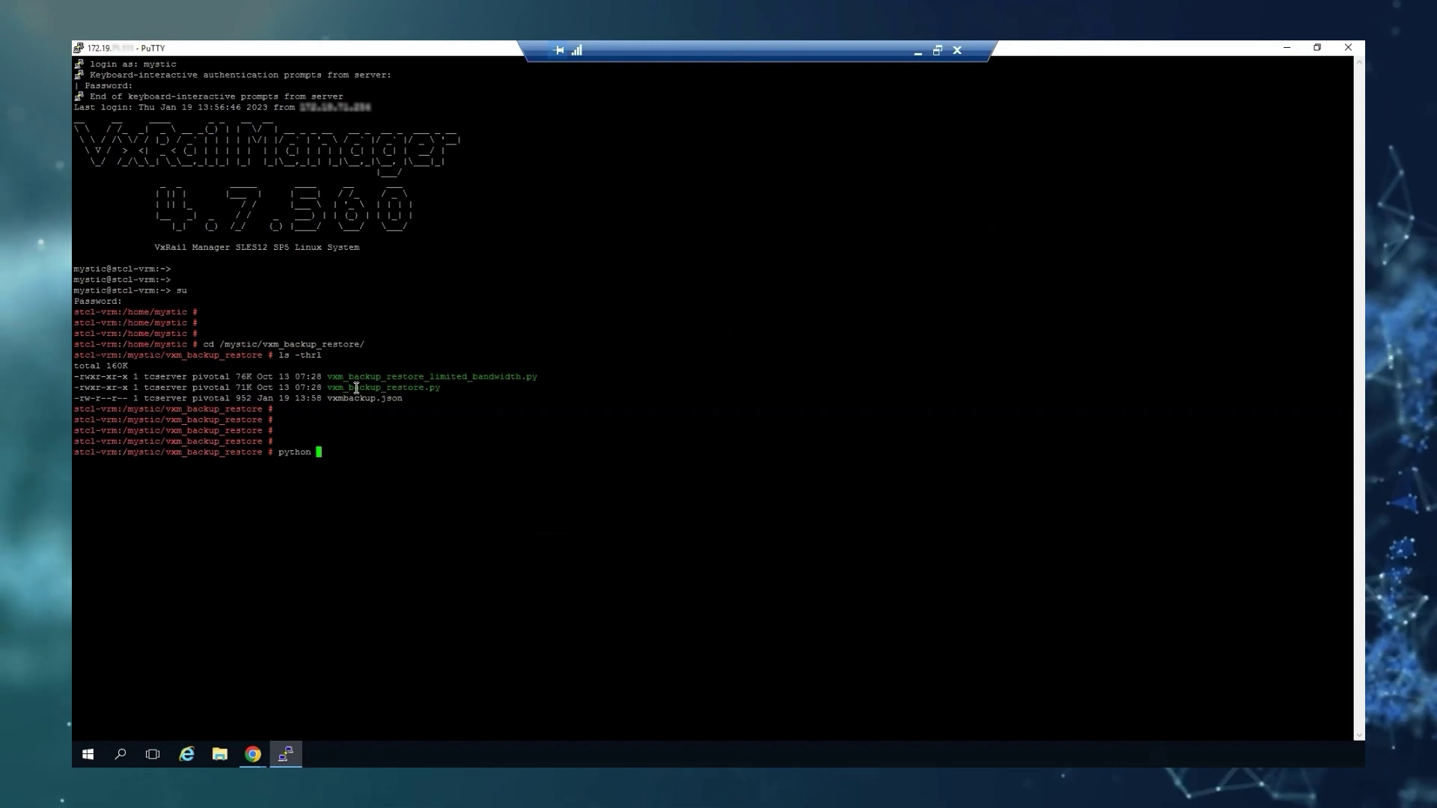
double_click(356, 387)
right_click(577, 411)
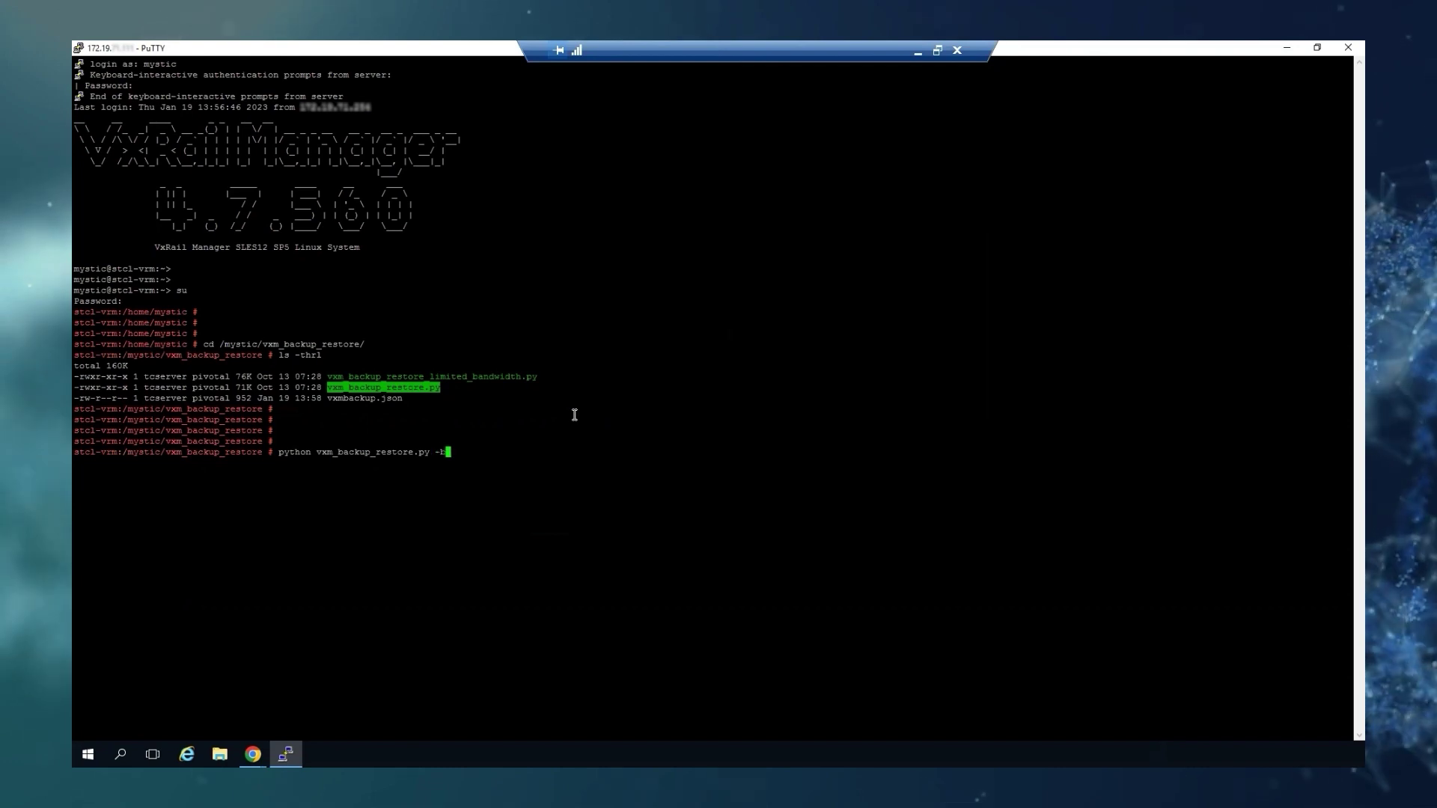
type("-b")
key("Return")
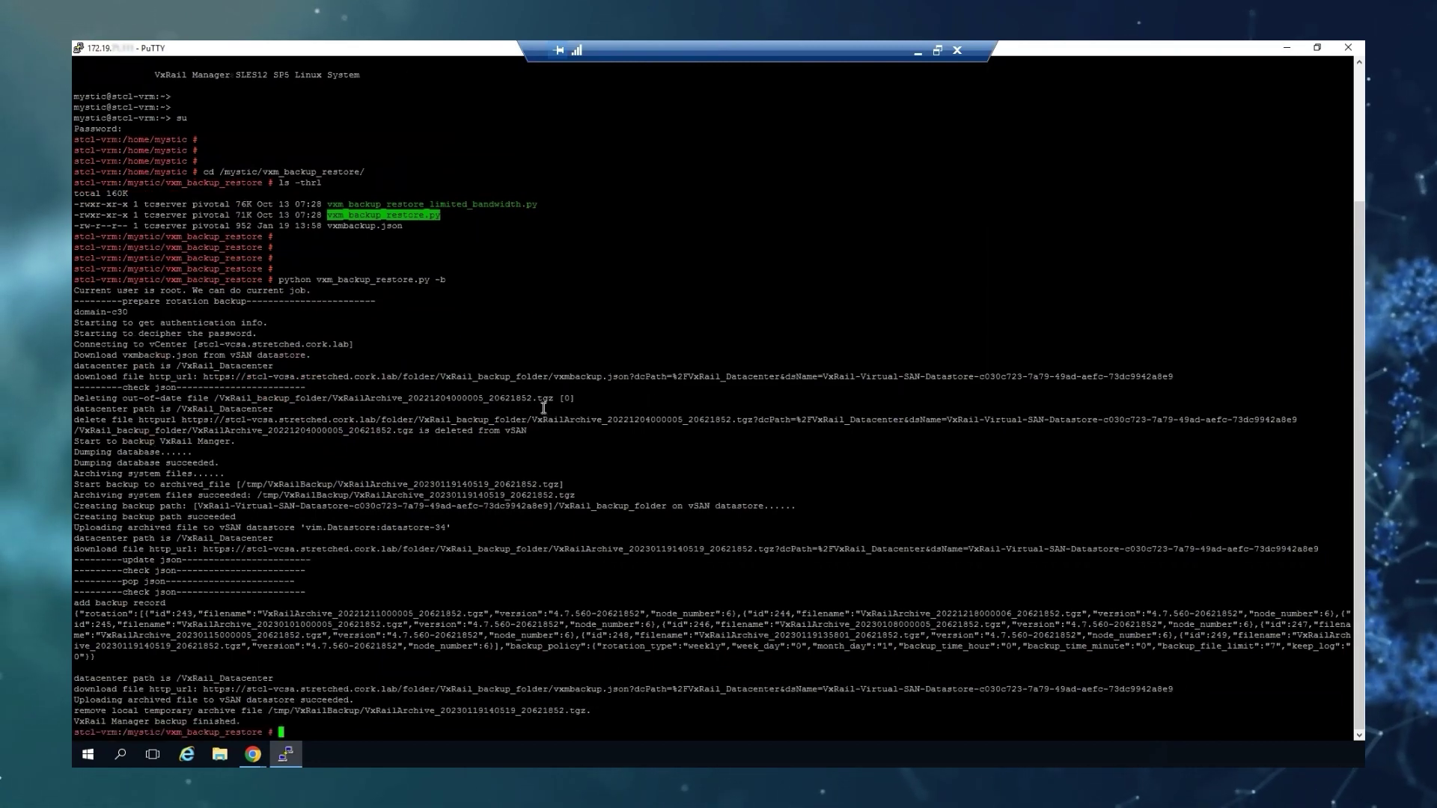
key("Return")
key("Return")
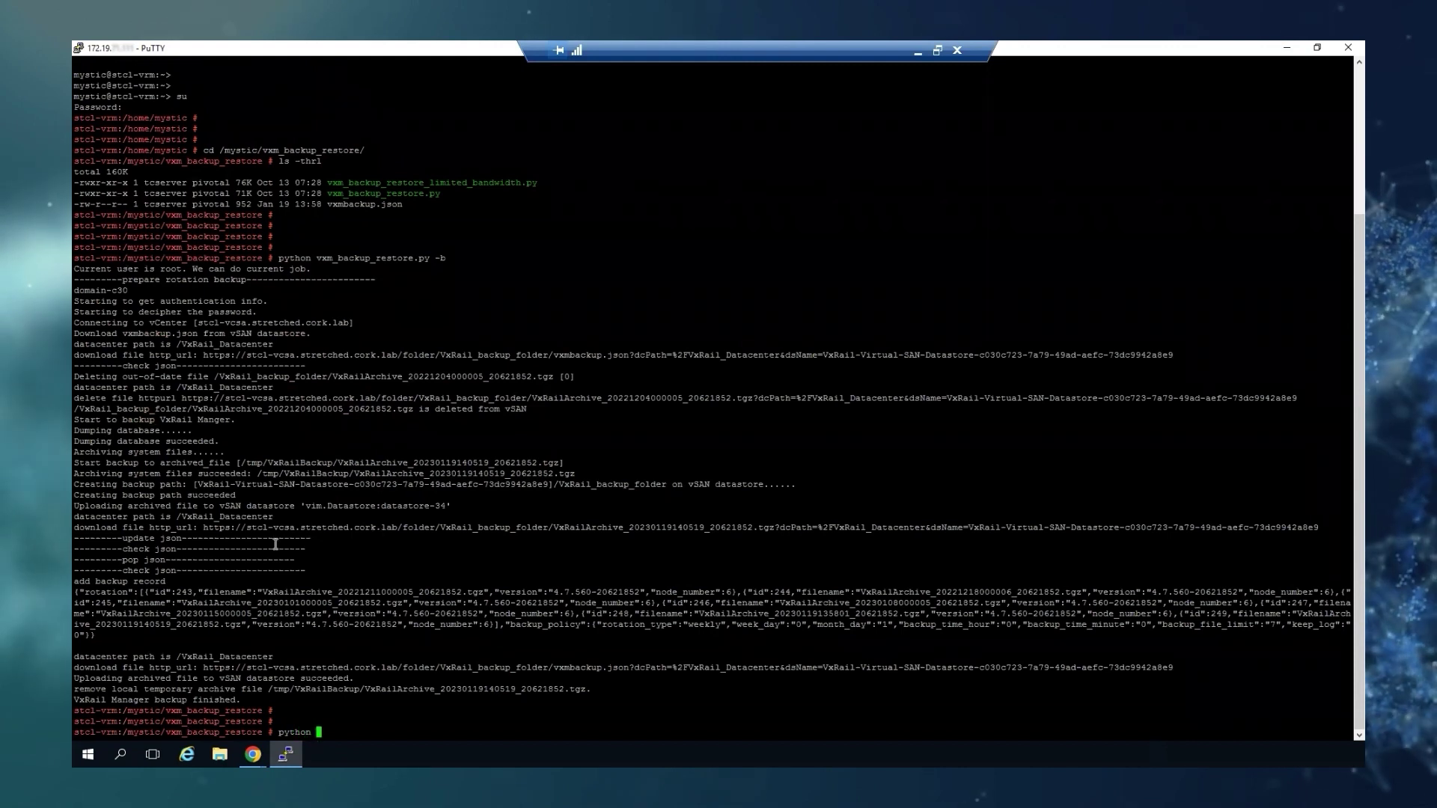
type("python")
double_click(404, 258)
right_click(434, 333)
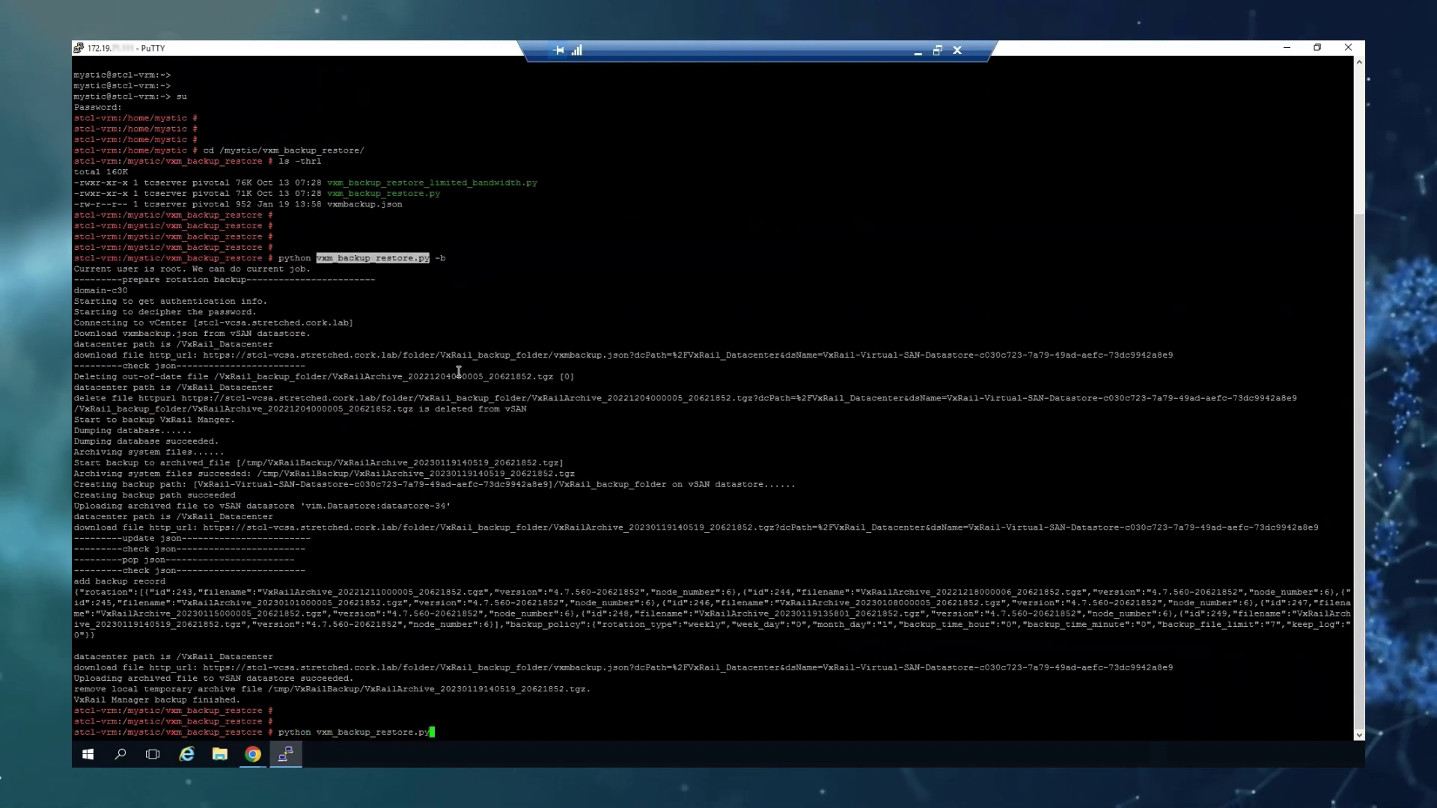
type("-")
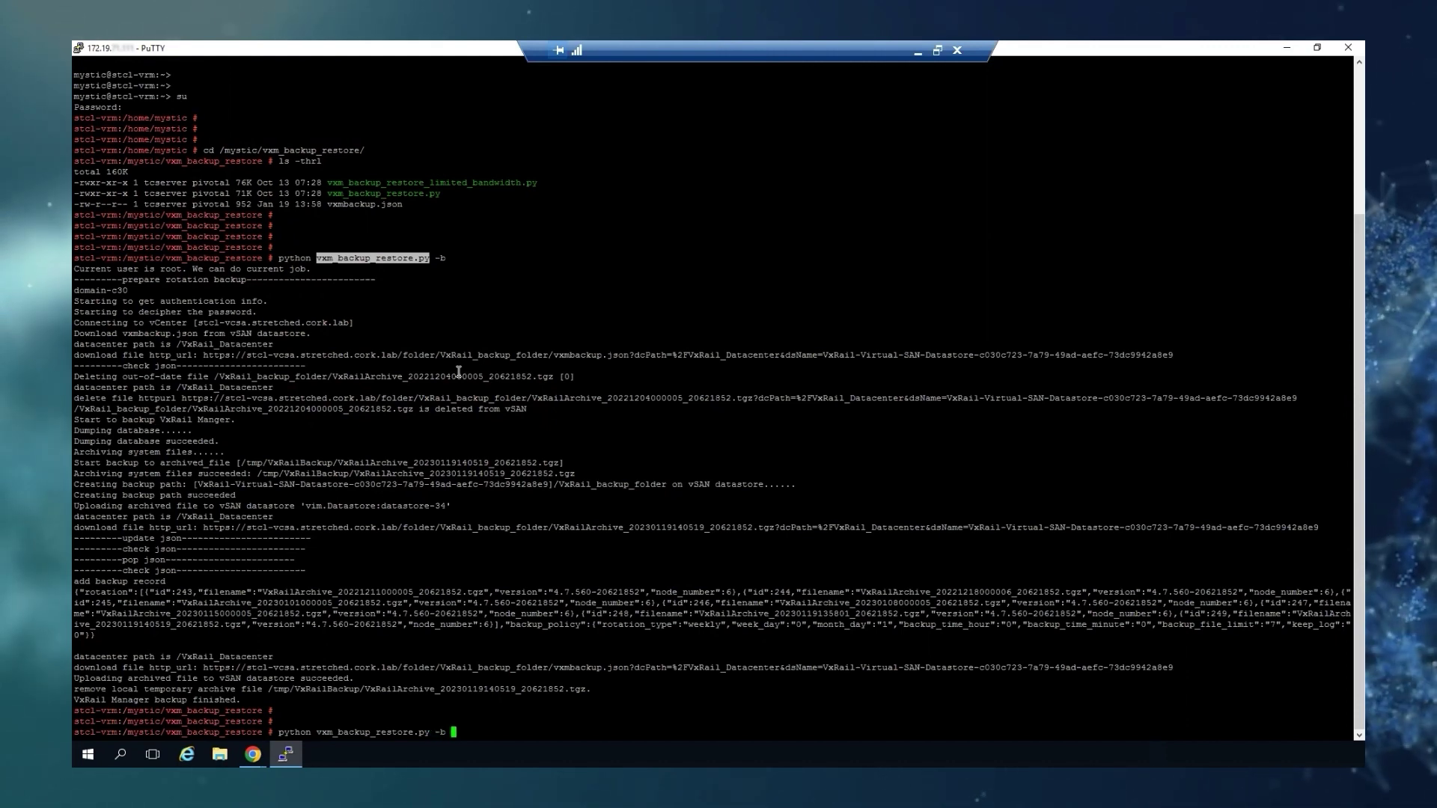
type("b --k")
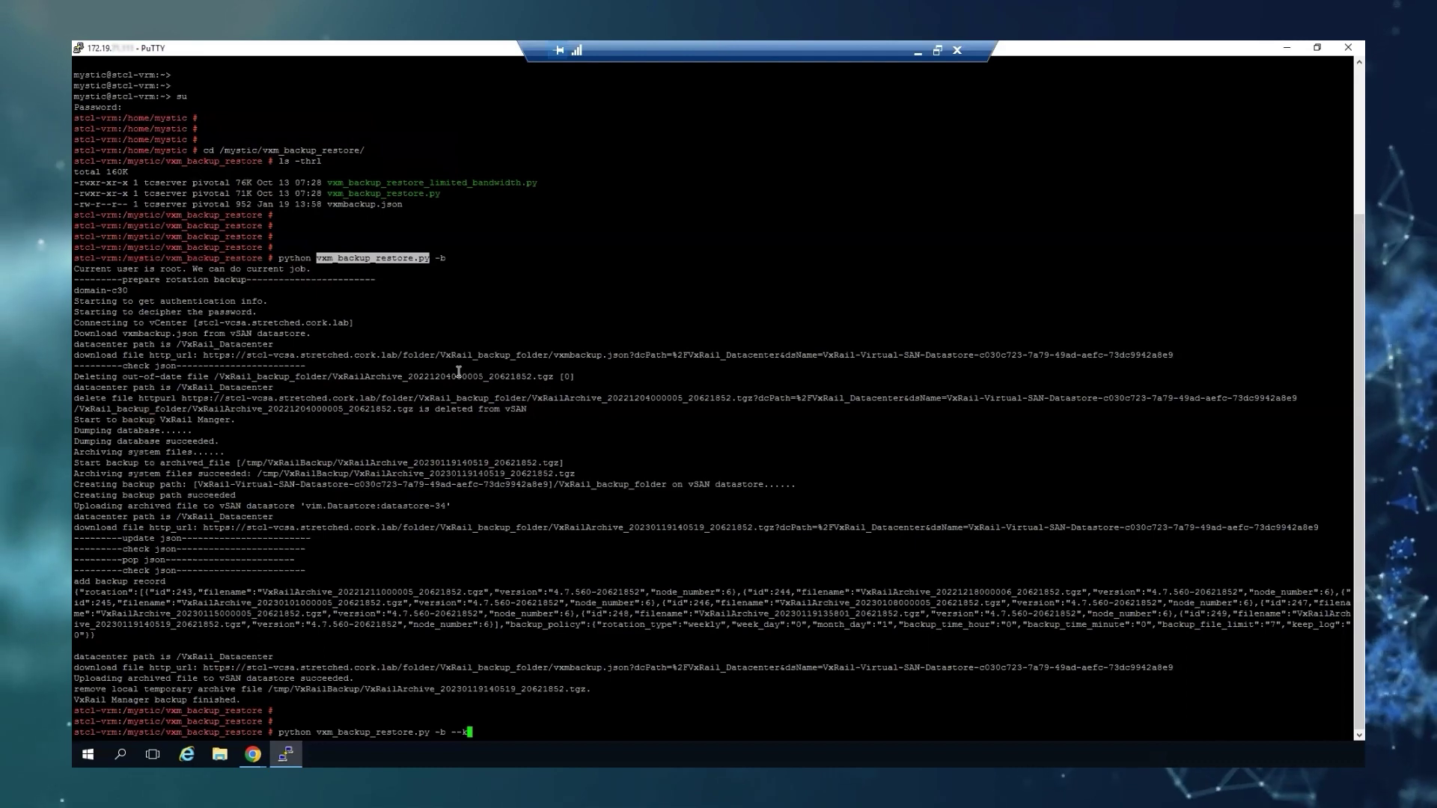
type("eeplog")
key("Return")
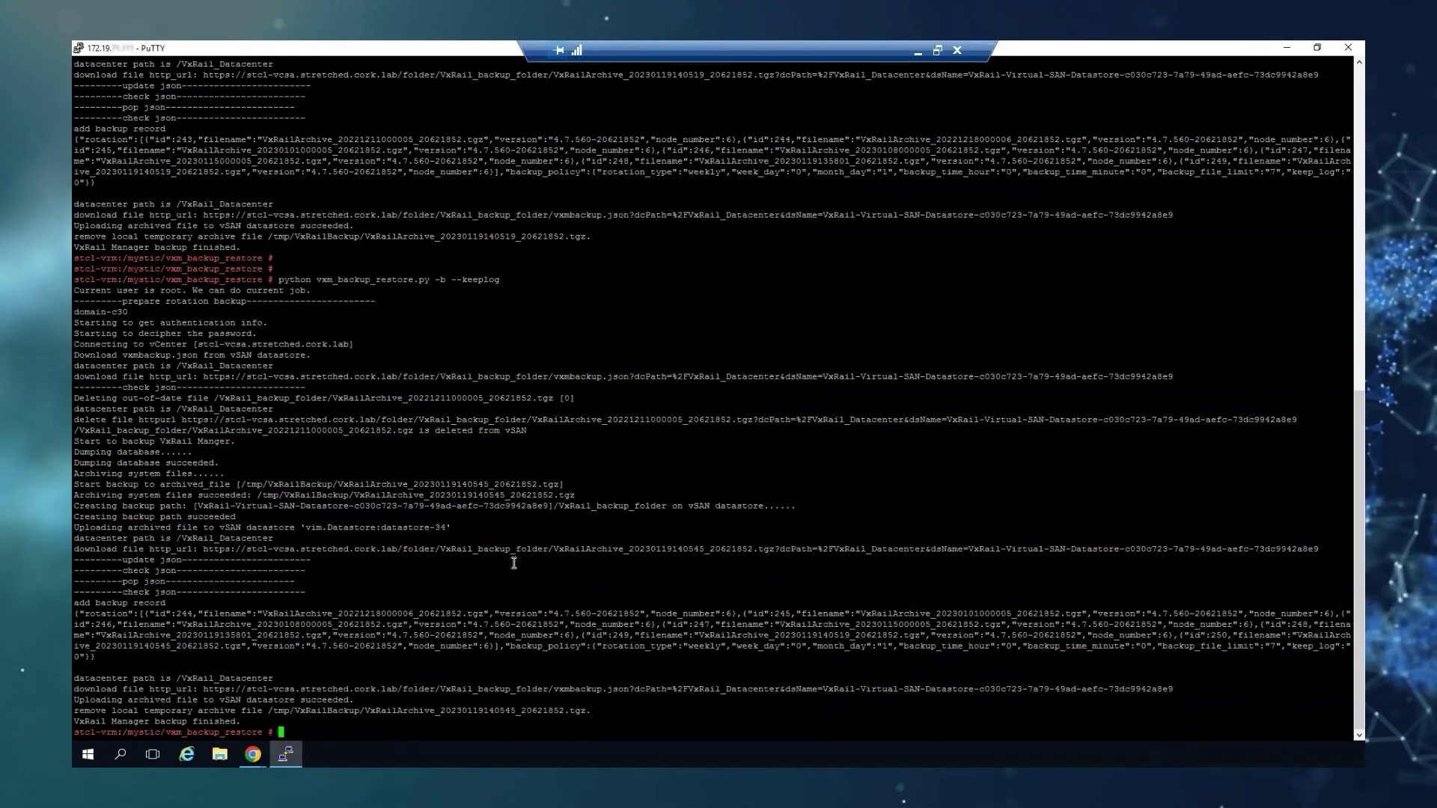
key("Return")
key("Return")
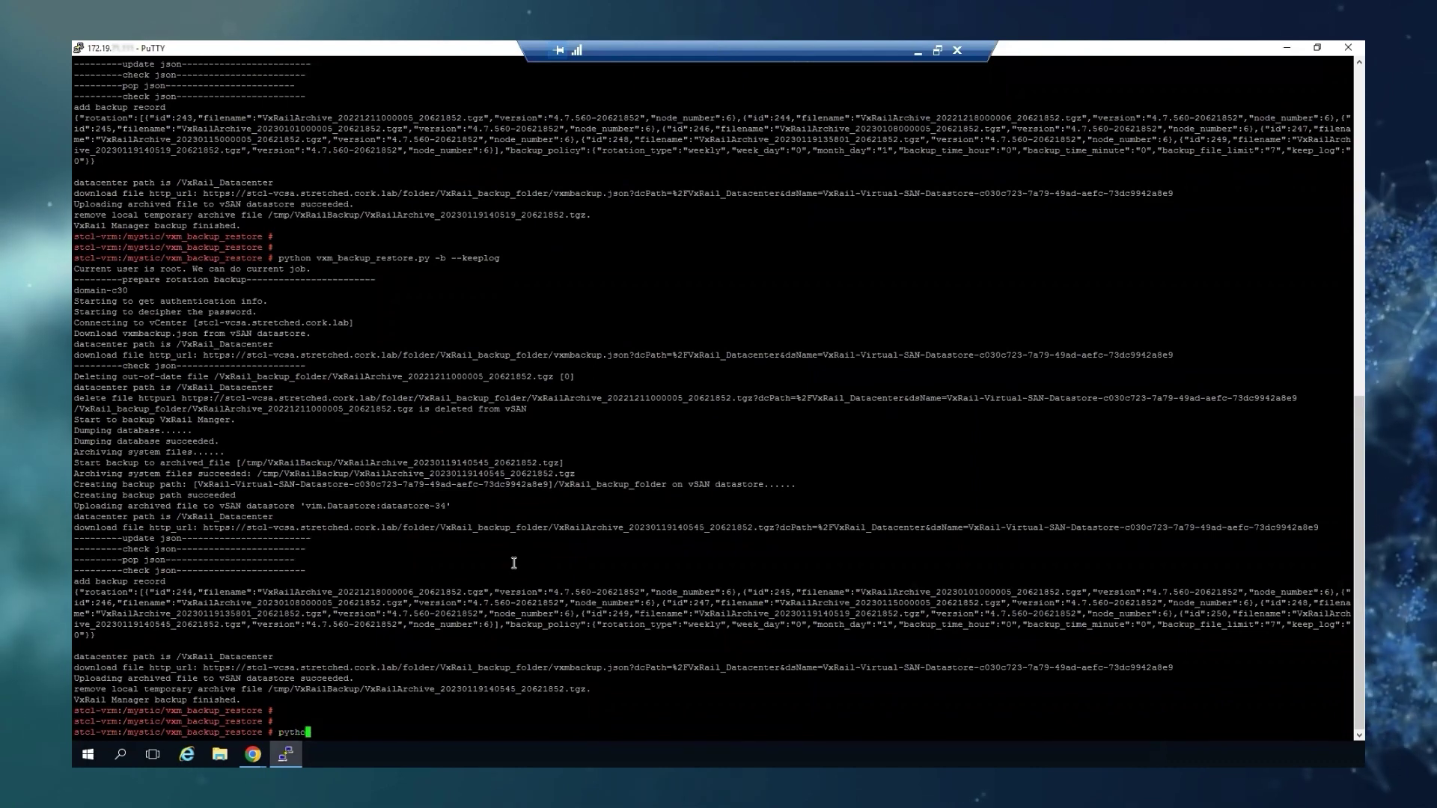
Run python vxm_backup_restore.py -l to list the seven backup archives on vSAN.
type("python vxm_")
key("Tab")
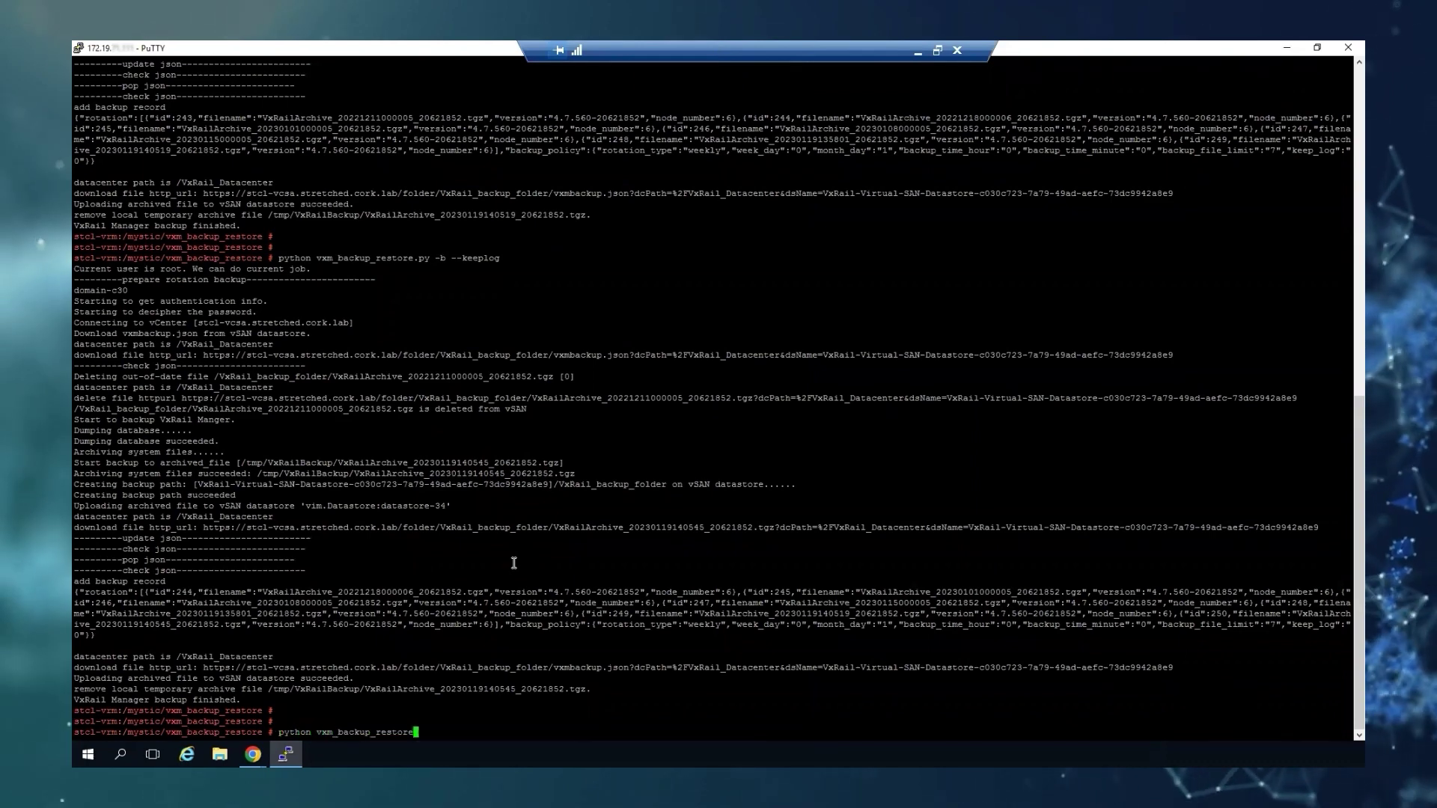
type(".")
type("py -l")
key("Return")
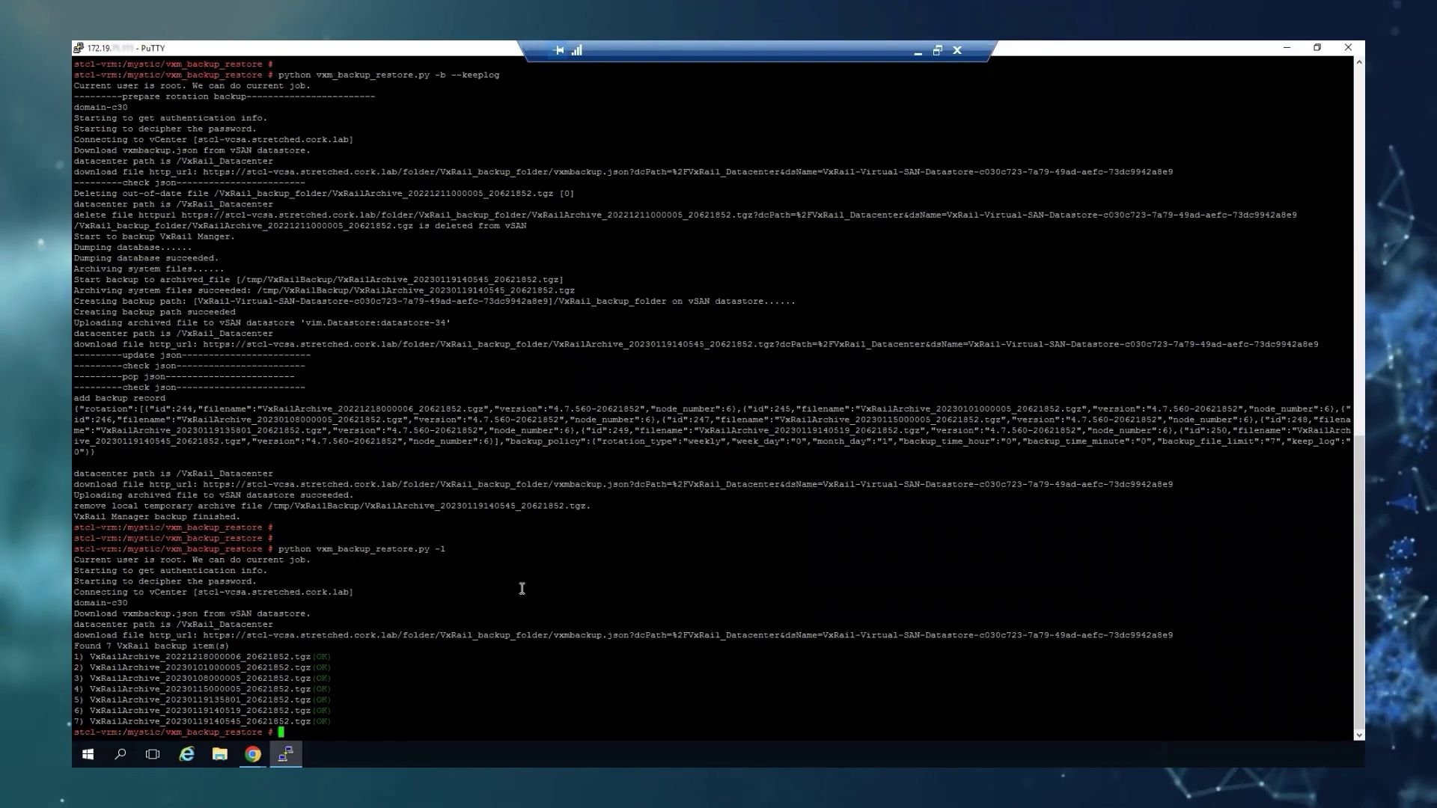
key("Return")
key("Return")
Clear the terminal and highlight the date output, Thu Jan 19 14:19:03 UTC 2023.
type("clear")
key("Return")
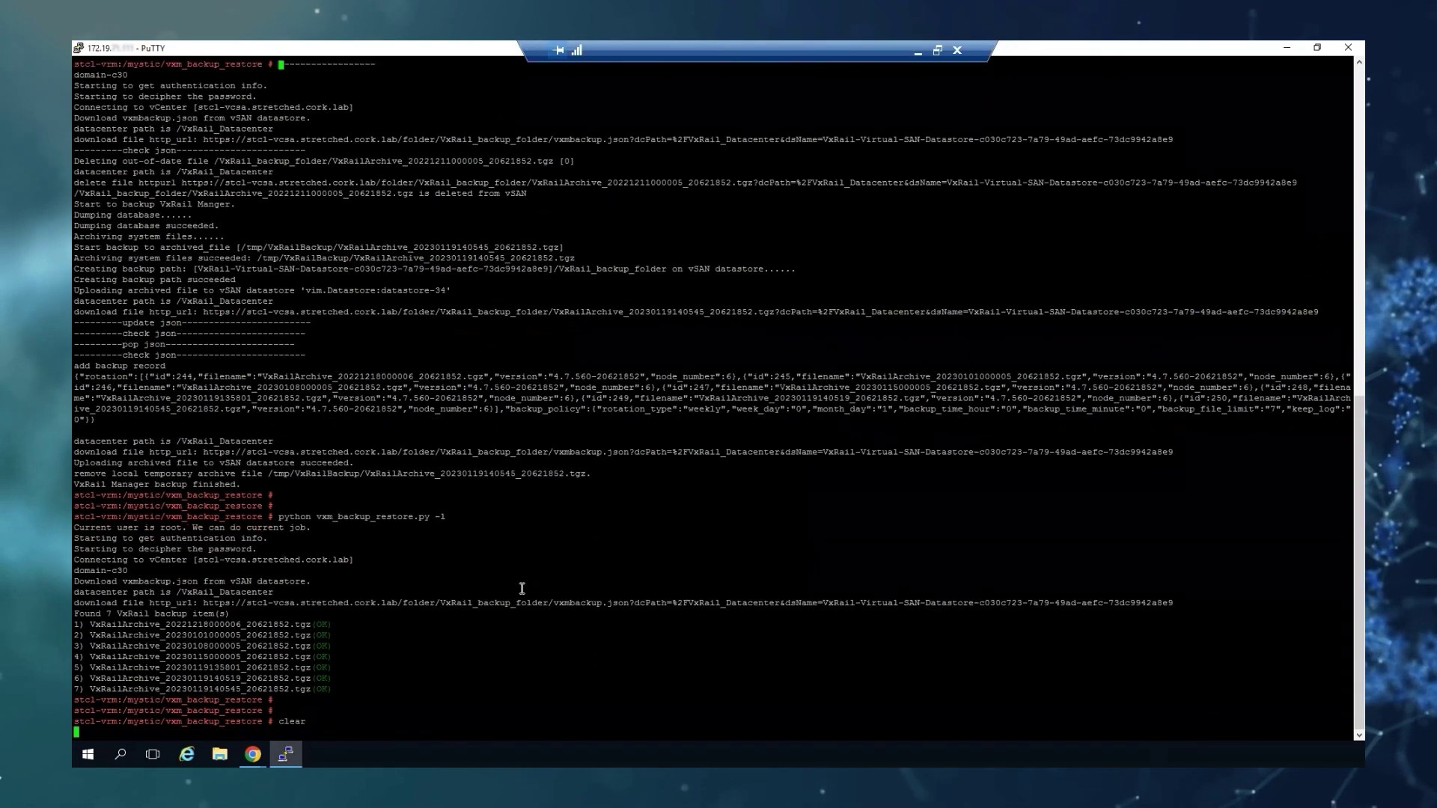
key("Return")
key("Return")
key("Return")
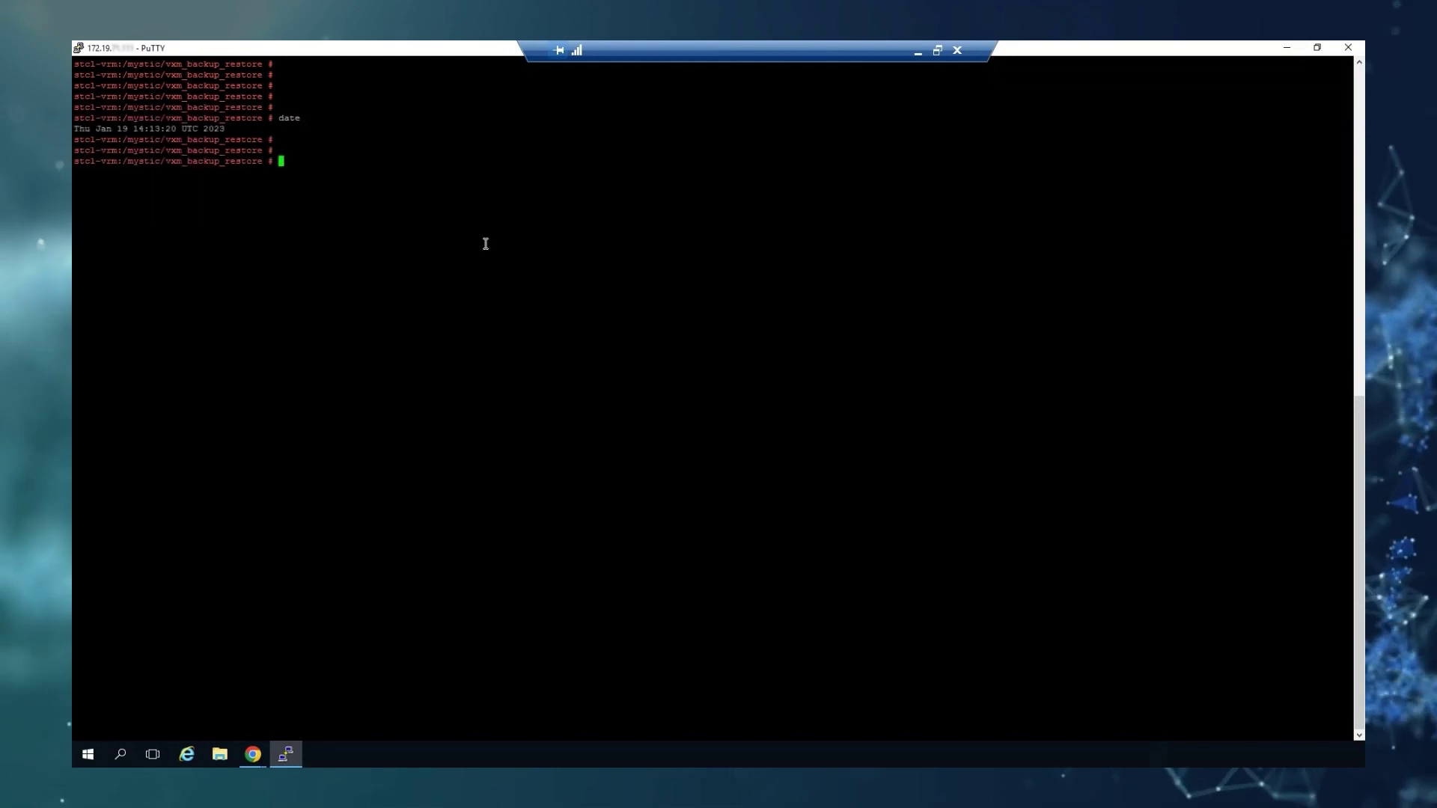
double_click(289, 117)
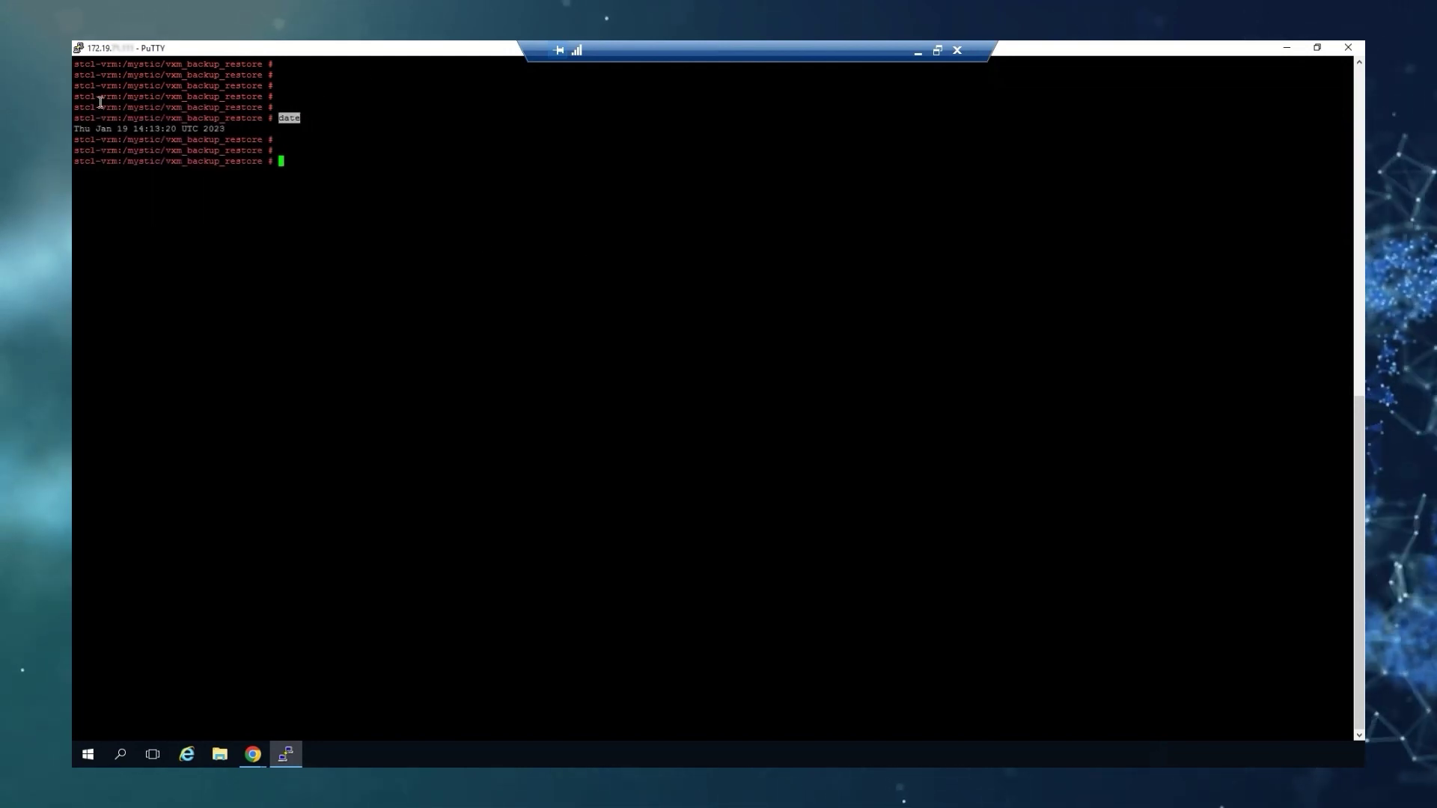
double_click(189, 129)
List the folder and run python vxm_backup_restore.py -c to configure the backup policy.
type("ls")
key("Return")
key("Return")
key("Return")
key("Return")
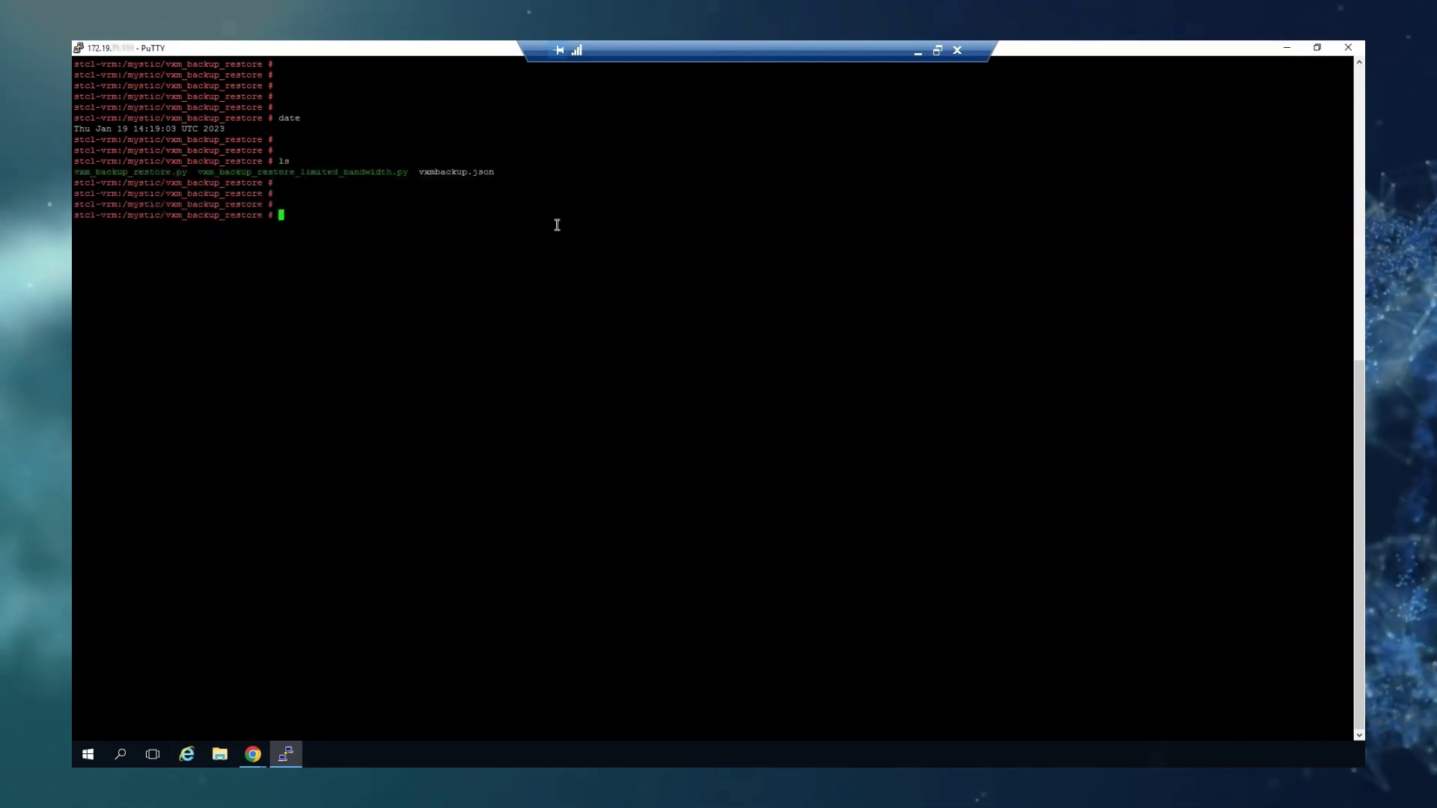
type("python")
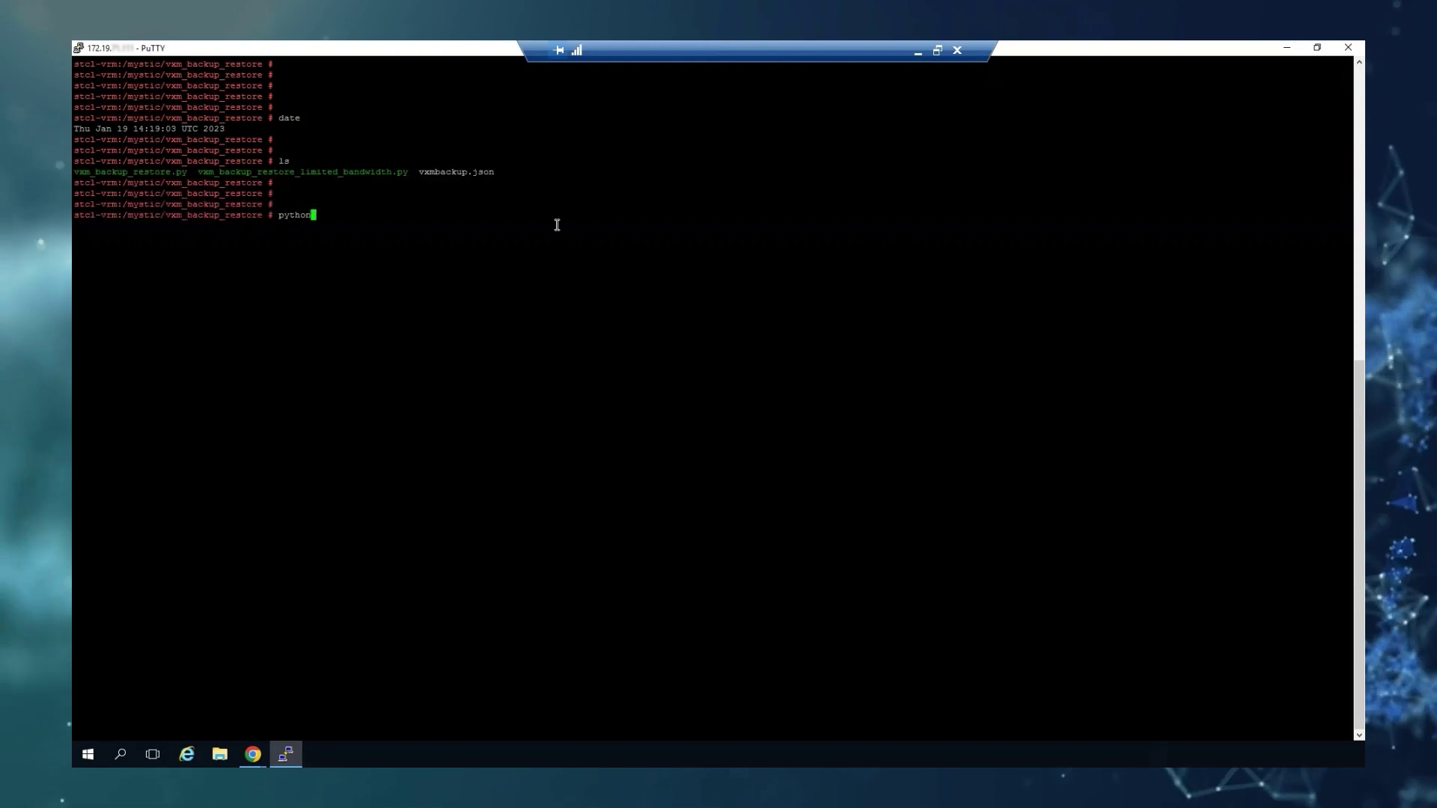
double_click(147, 176)
right_click(471, 218)
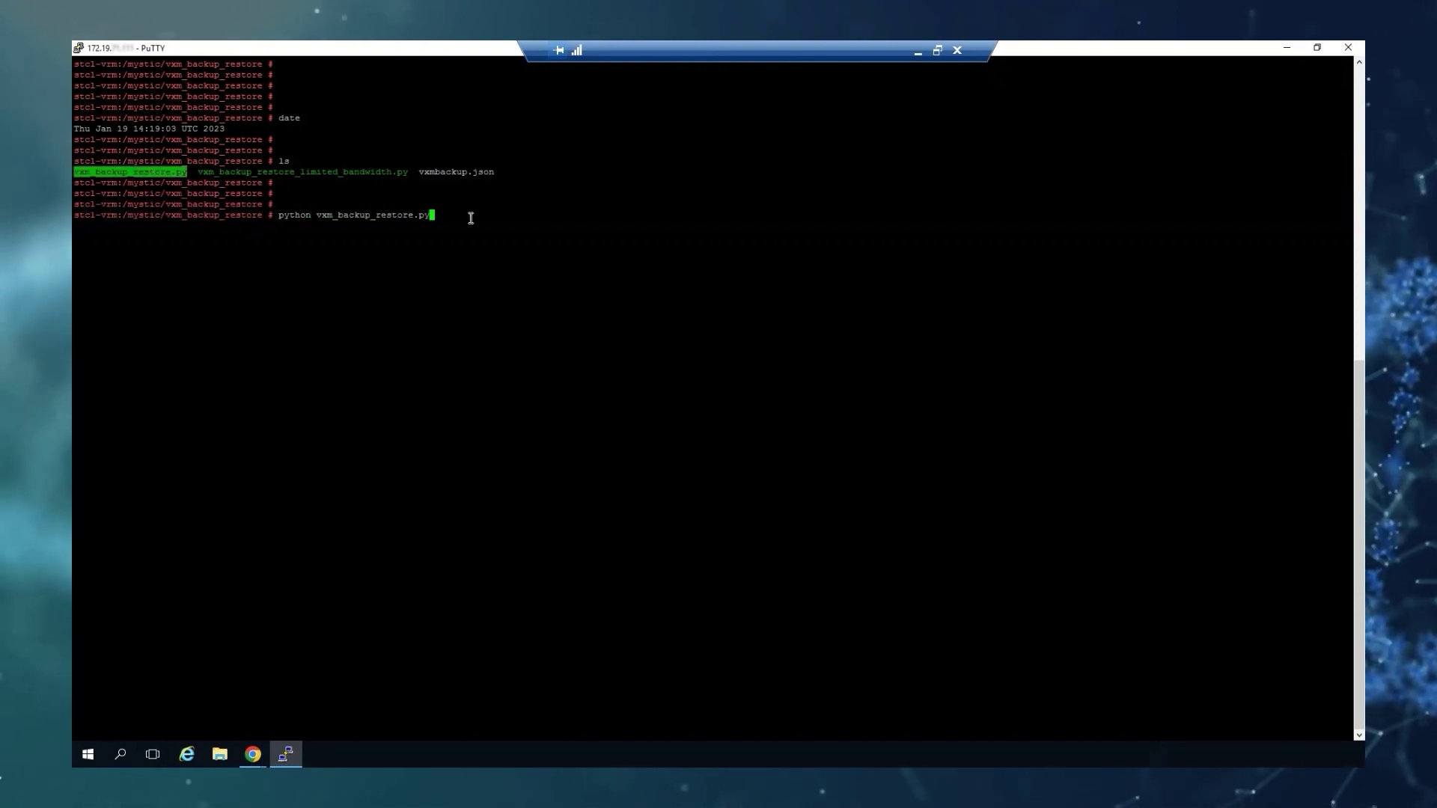
type("-c")
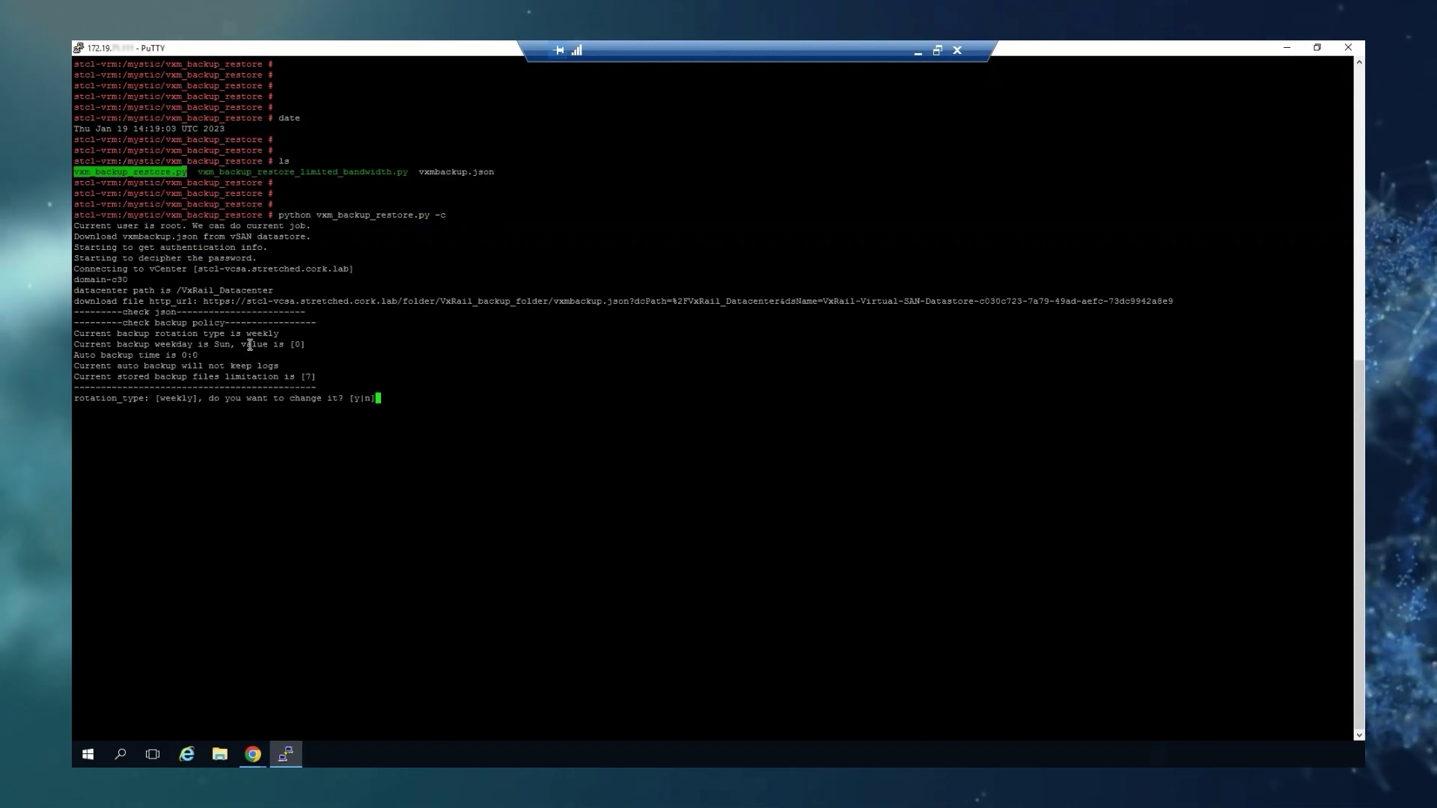
Highlight the current Sunday backup day and the no-keeplog setting in the policy output.
left_click_drag(216, 345, 248, 345)
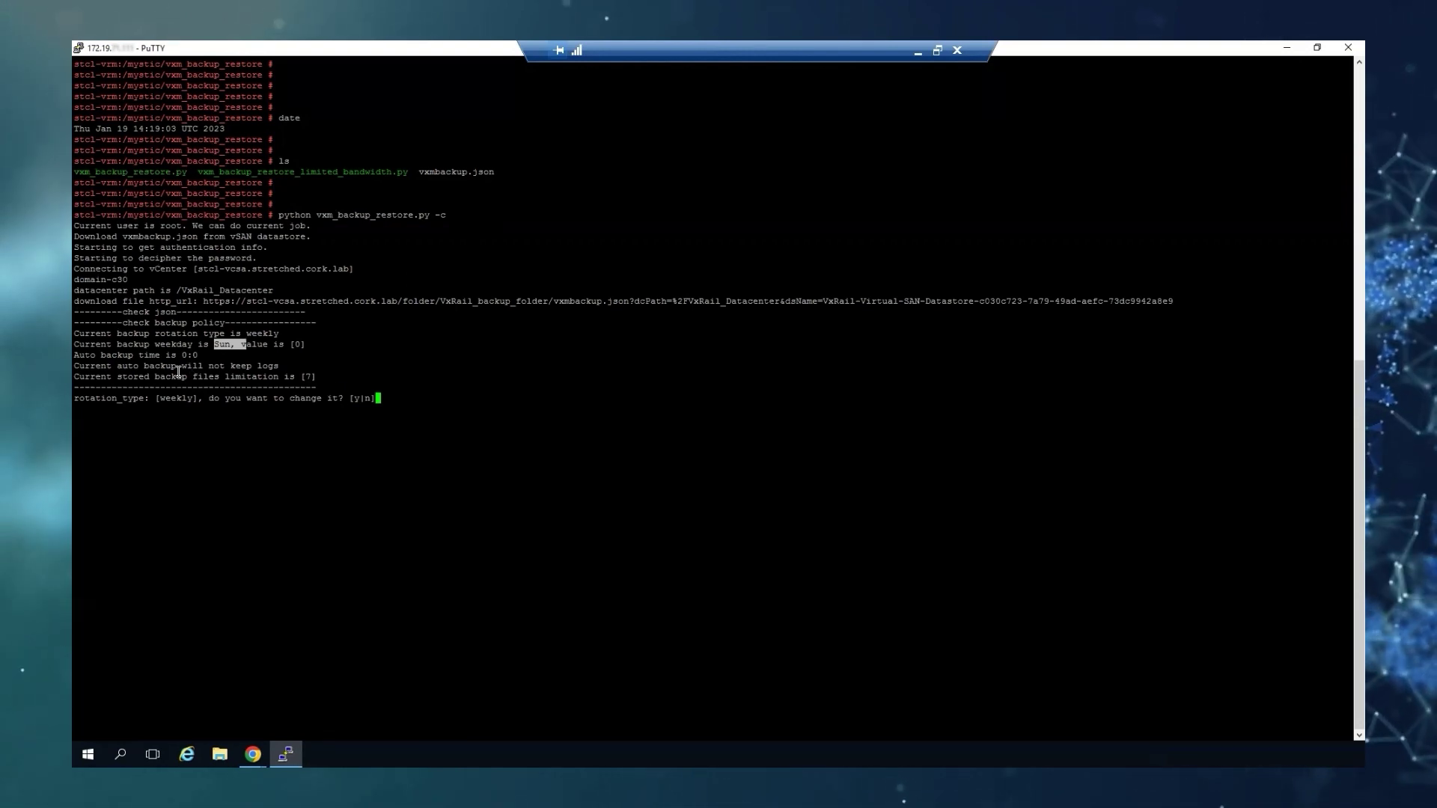
left_click_drag(181, 366, 281, 367)
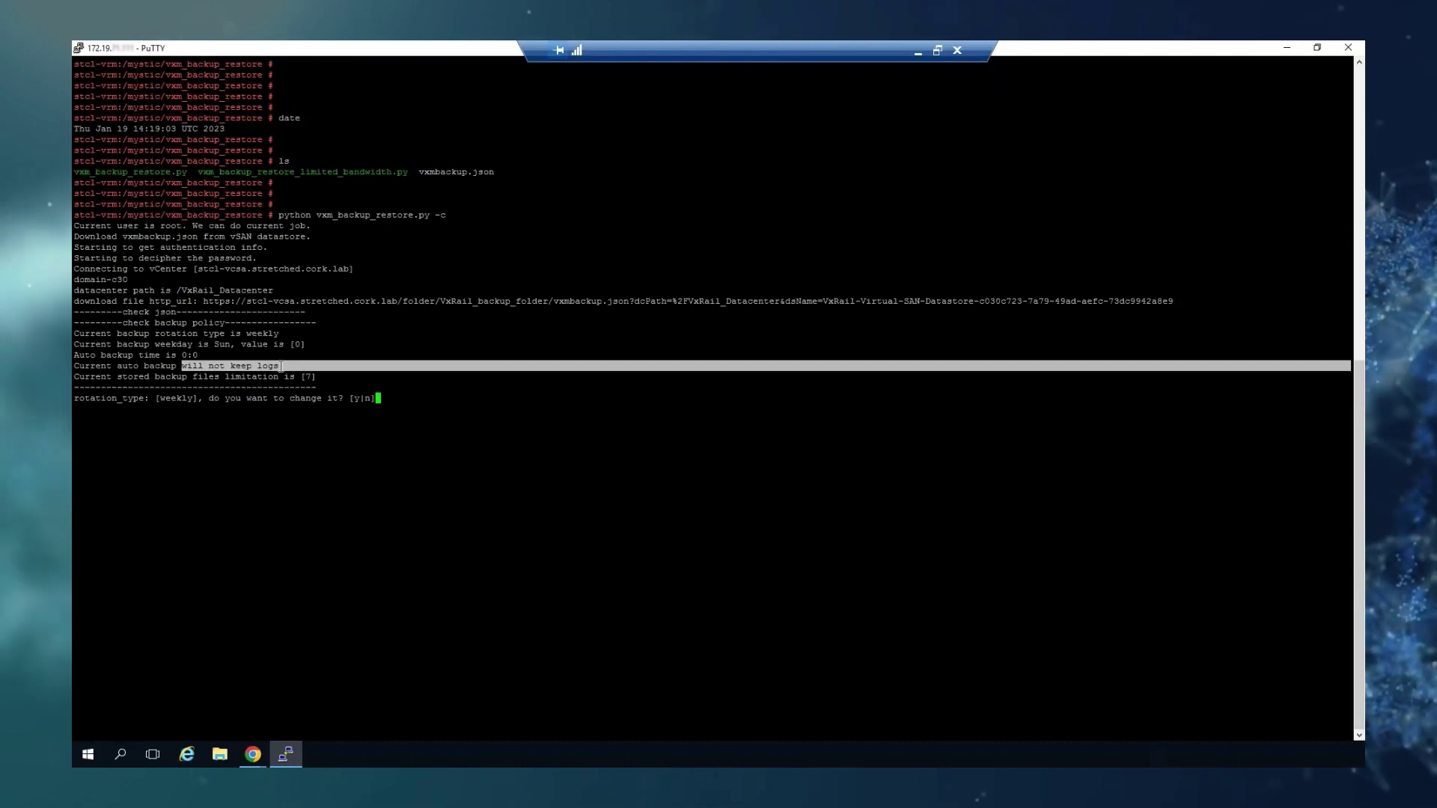
left_click(301, 416)
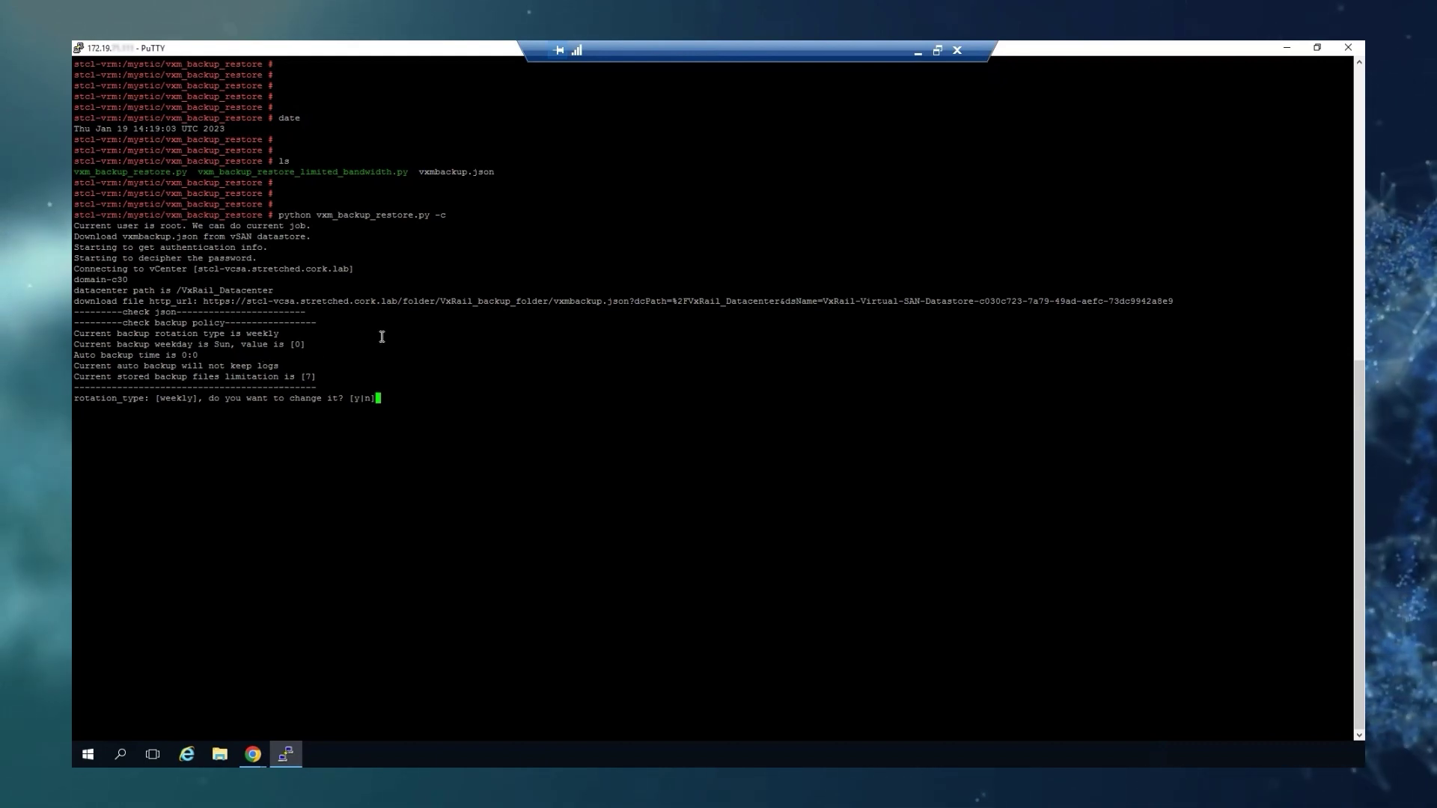
Change the rotation type to weekly (option 3) with Monday as the backup day.
type("y")
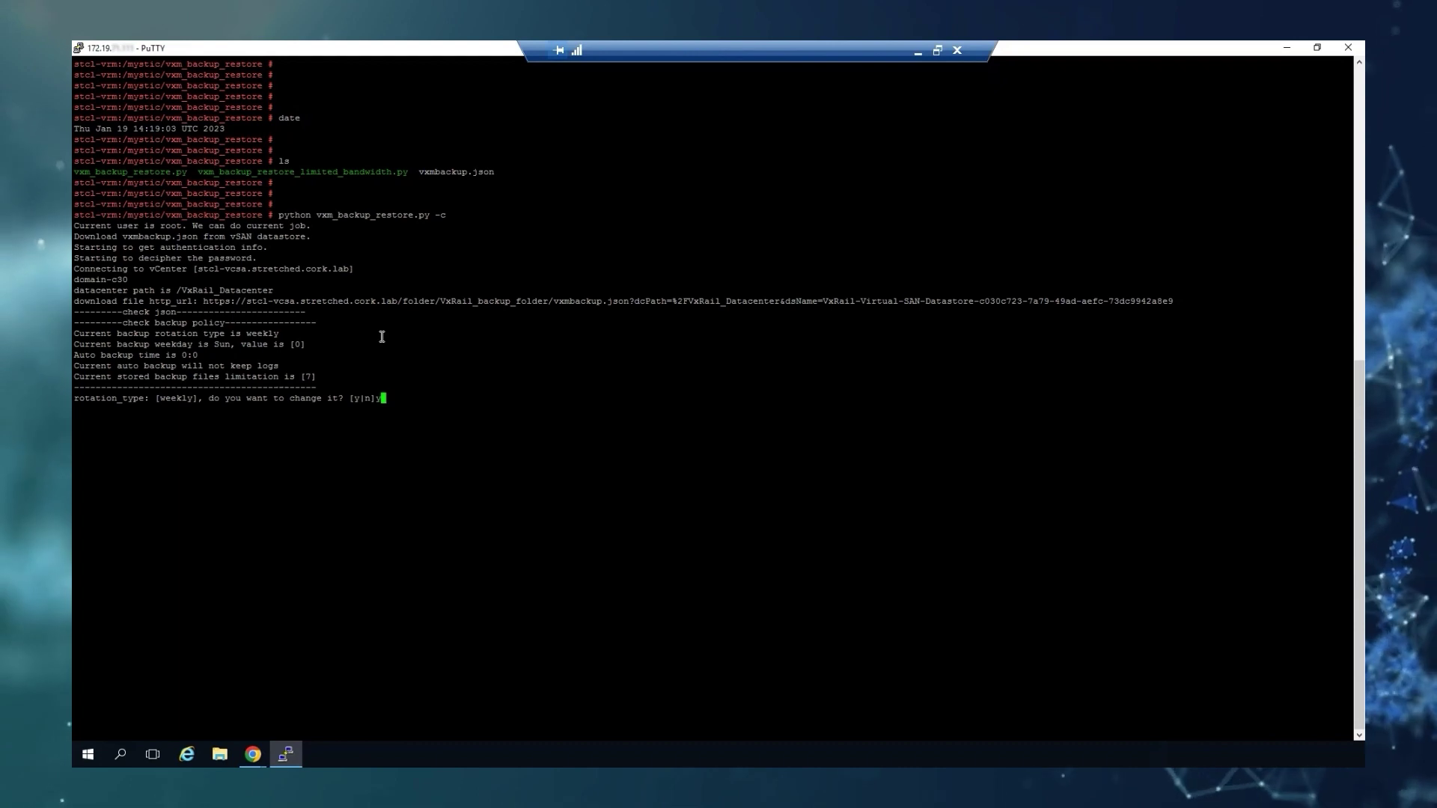
key("Return")
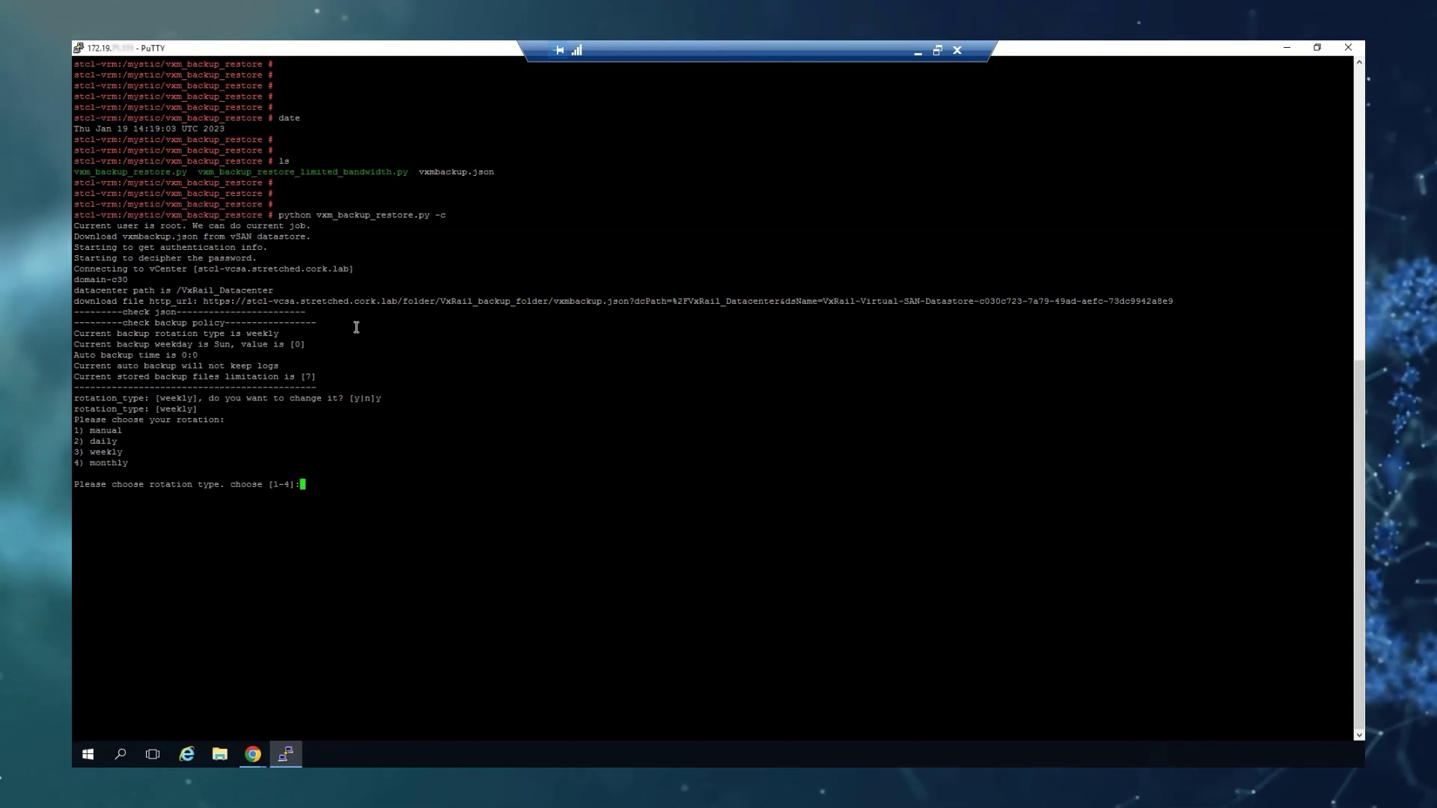
type("3")
key("Return")
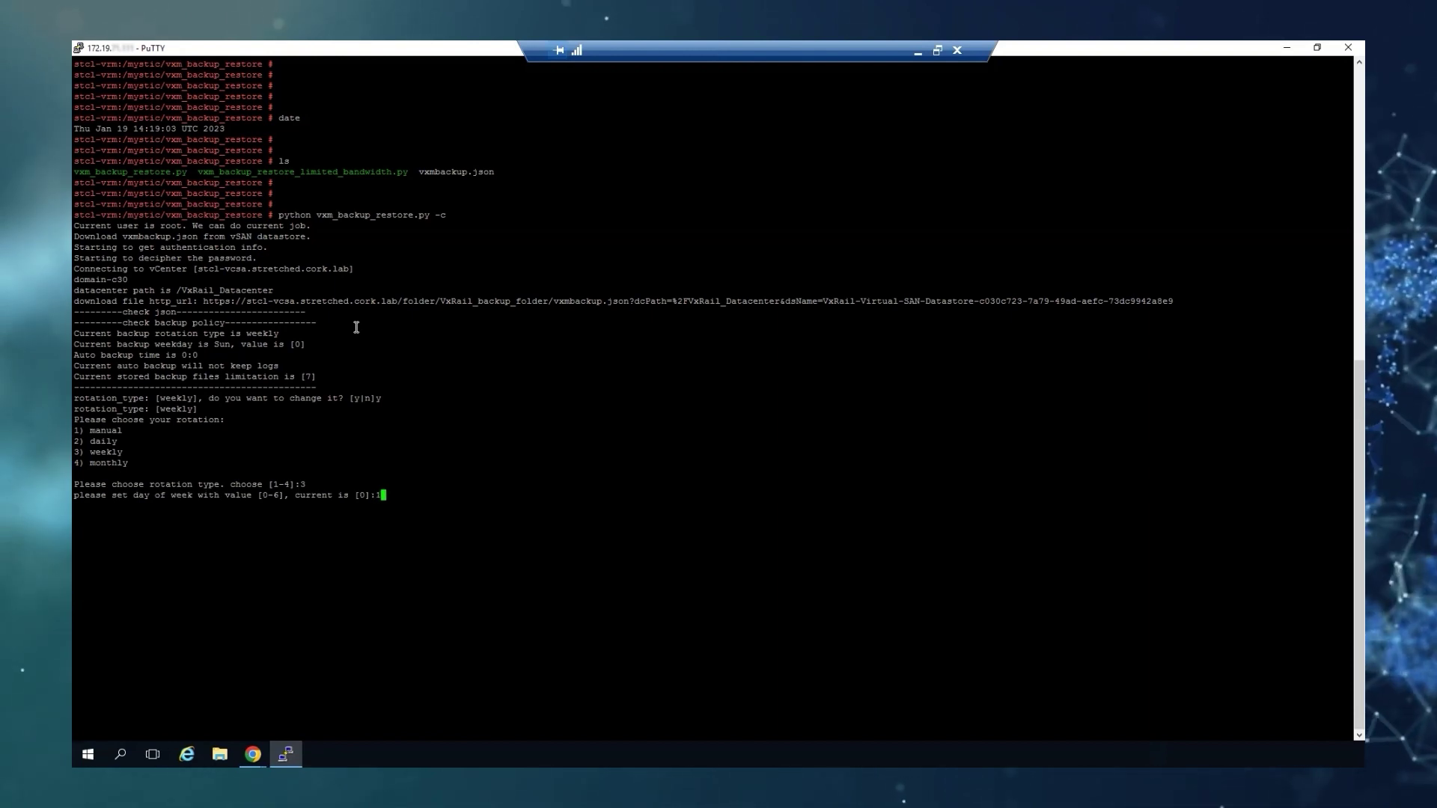
key("Return")
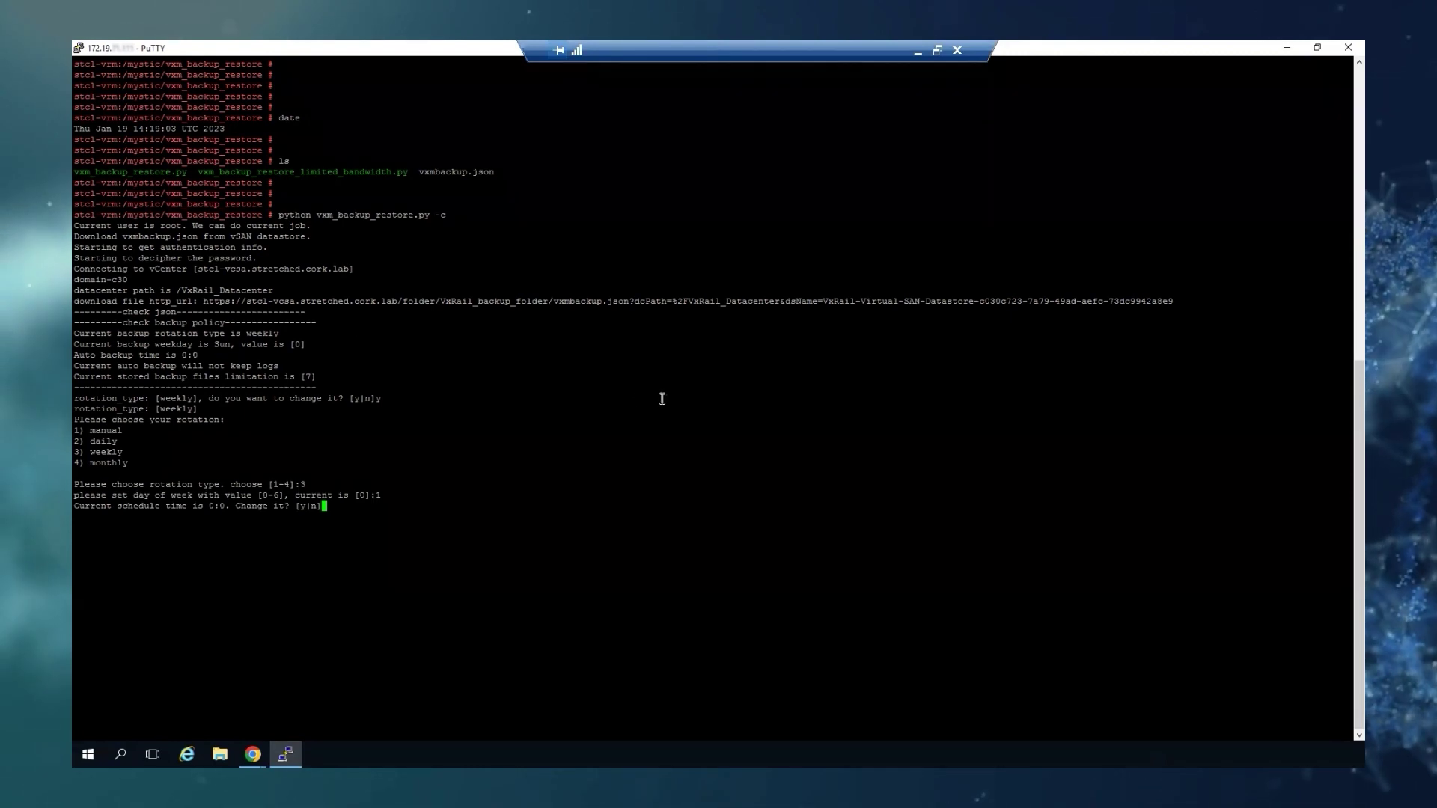
Answer n to keep the schedule time, keeplog and rotation count unchanged.
type("n")
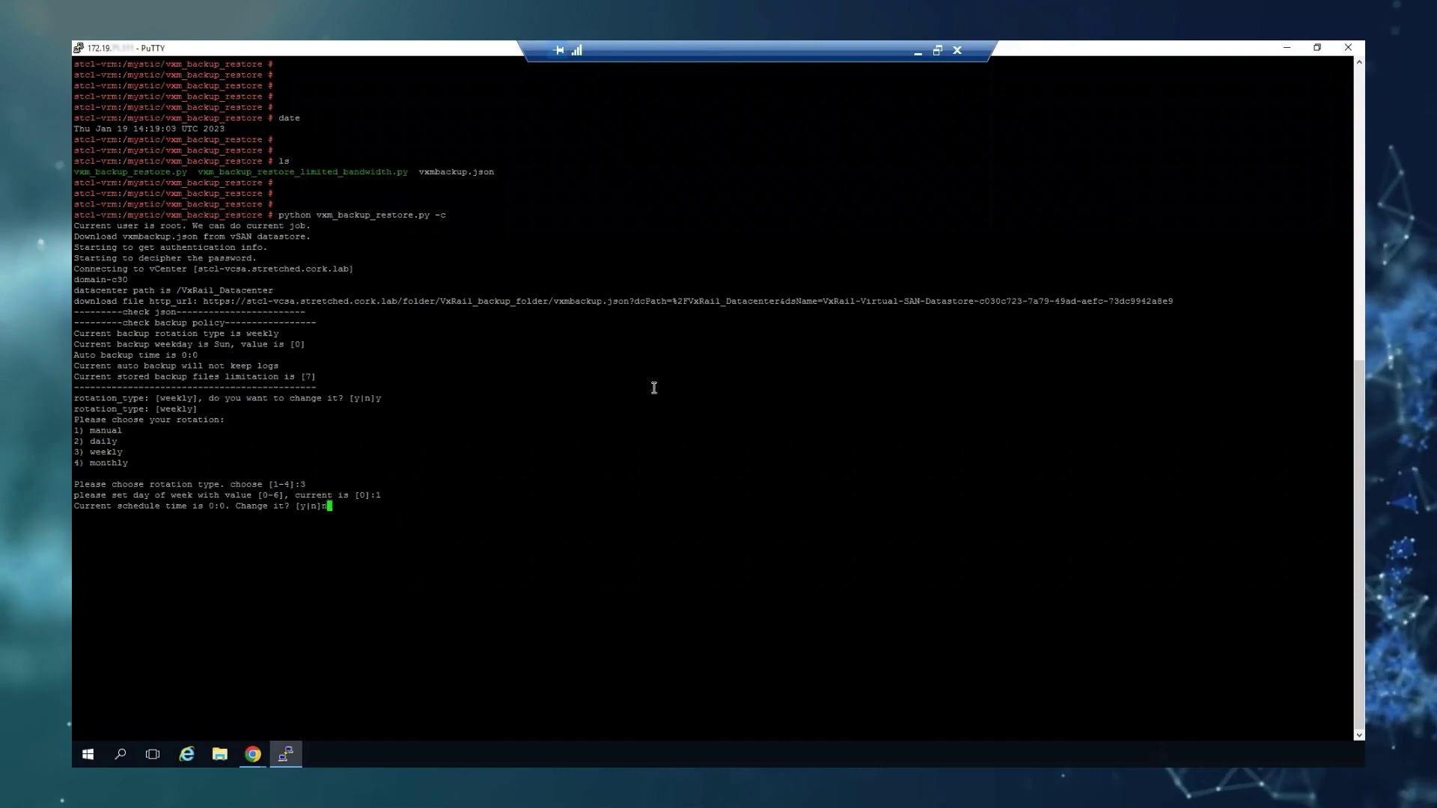
key("Return")
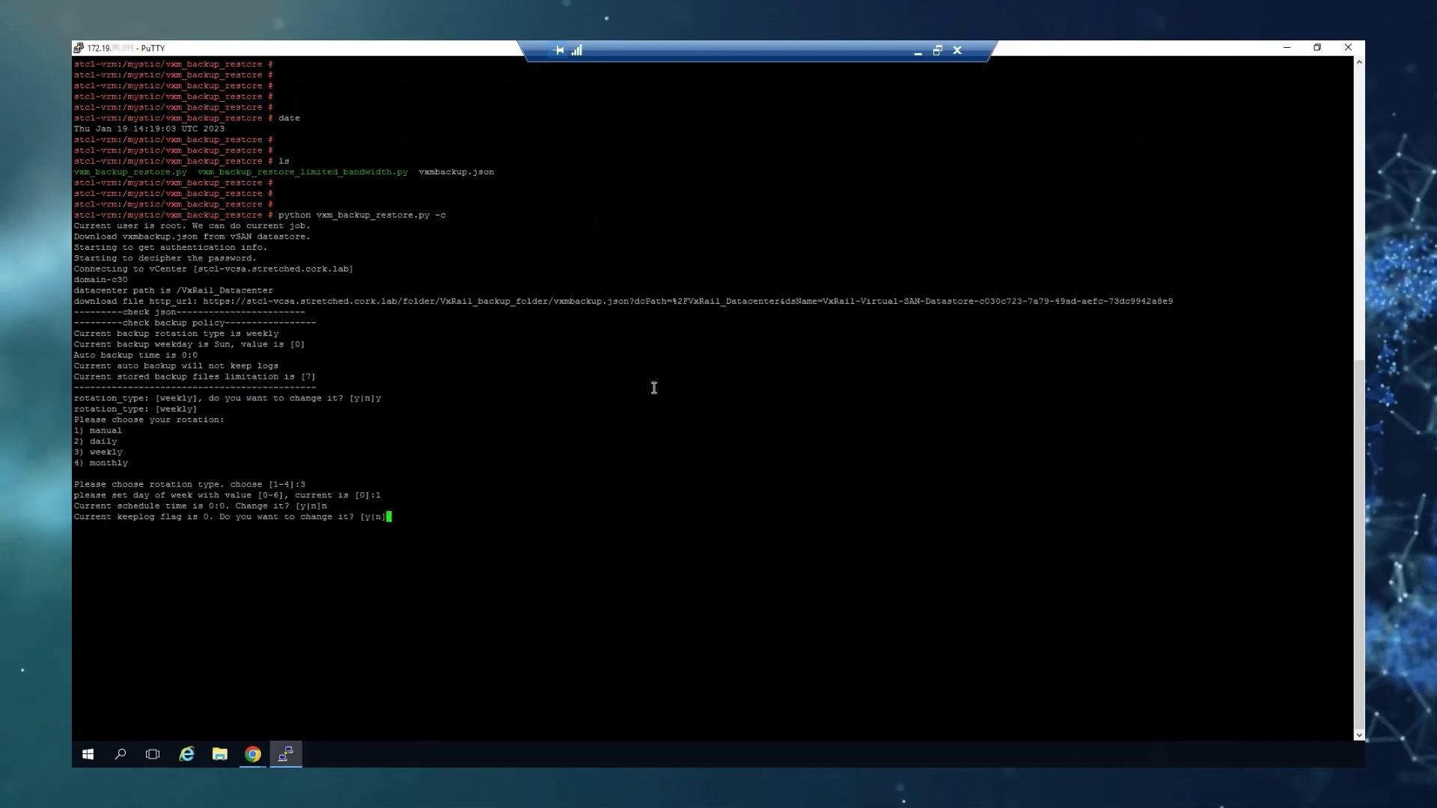
type("n")
key("Return")
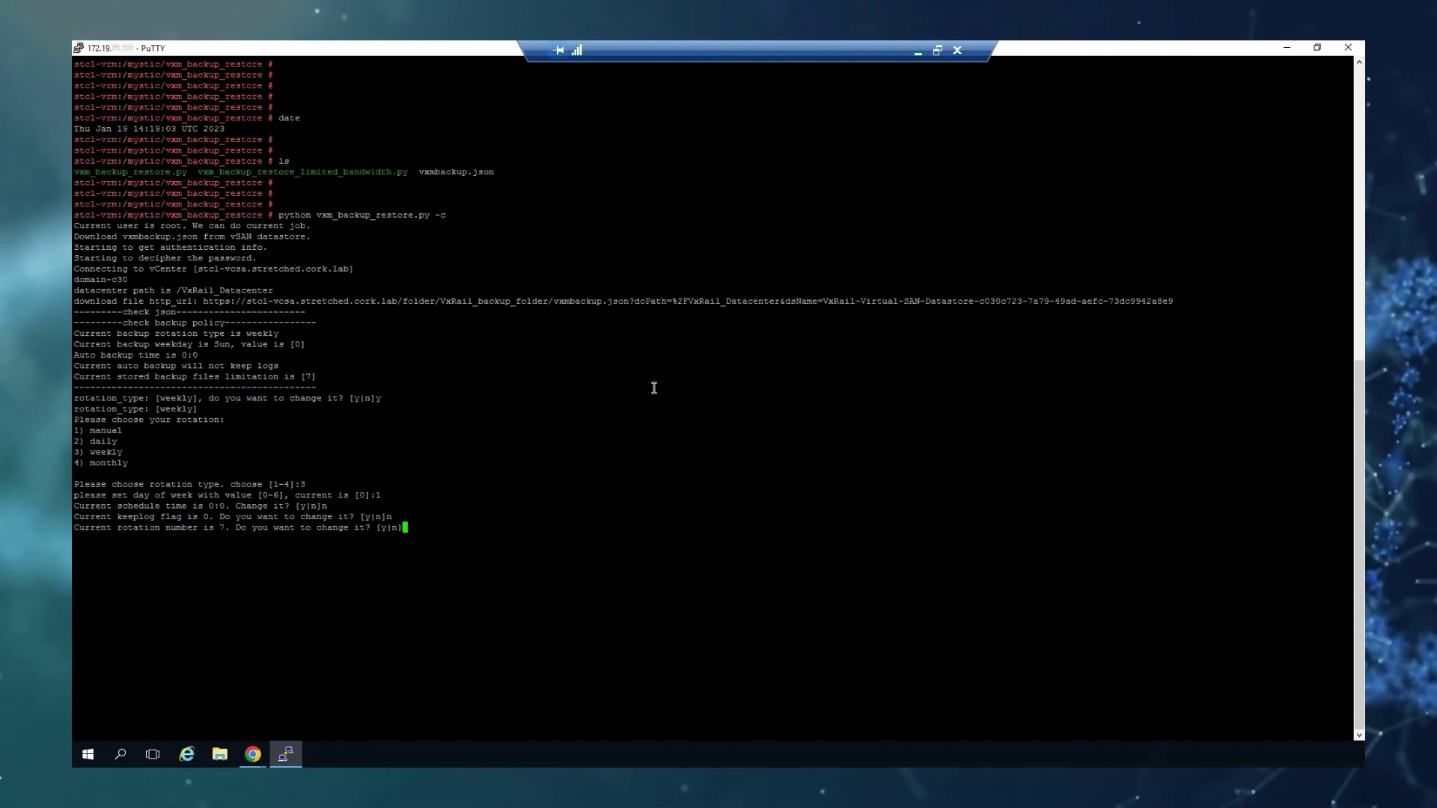
type("n")
key("Return")
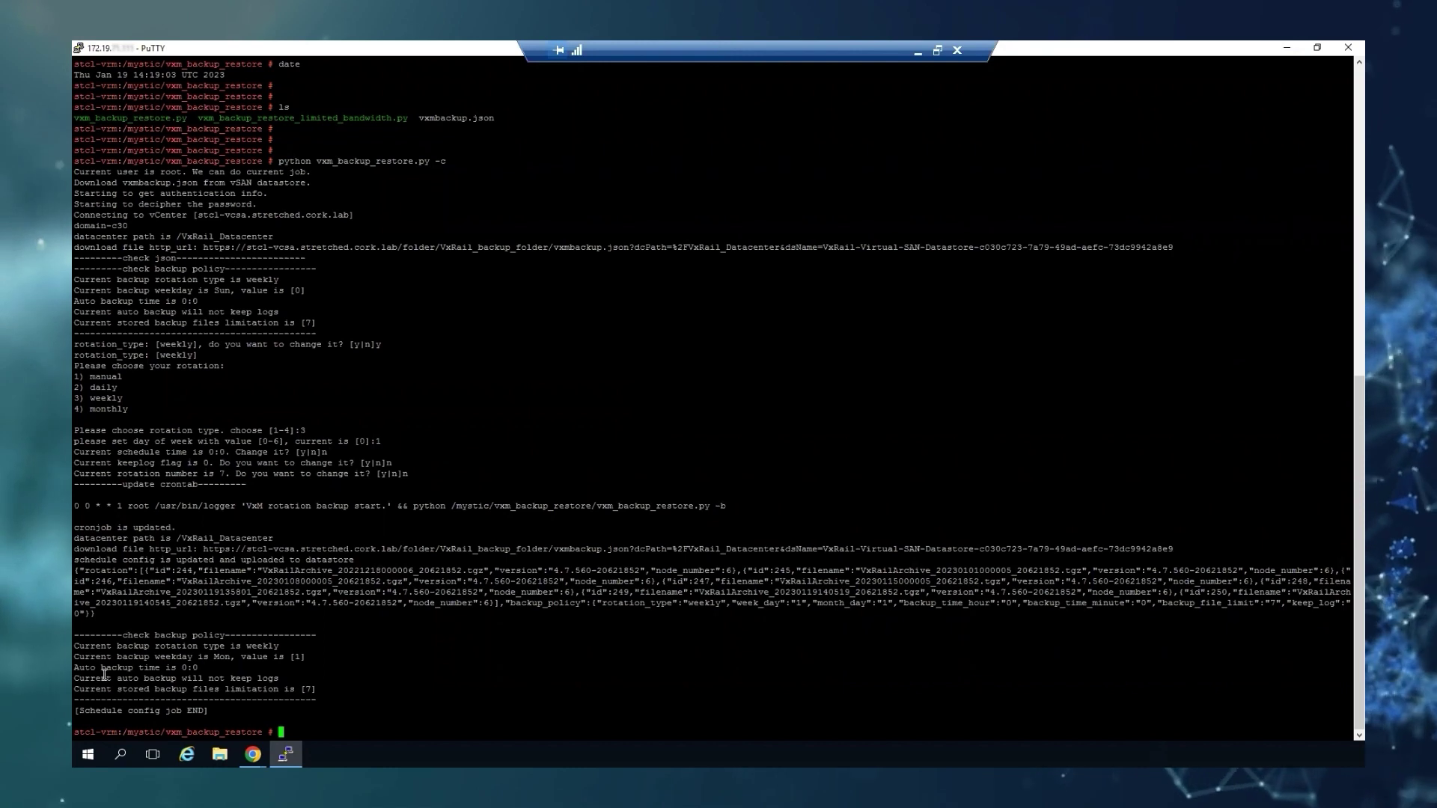
left_click_drag(225, 626, 354, 700)
left_click(354, 699)
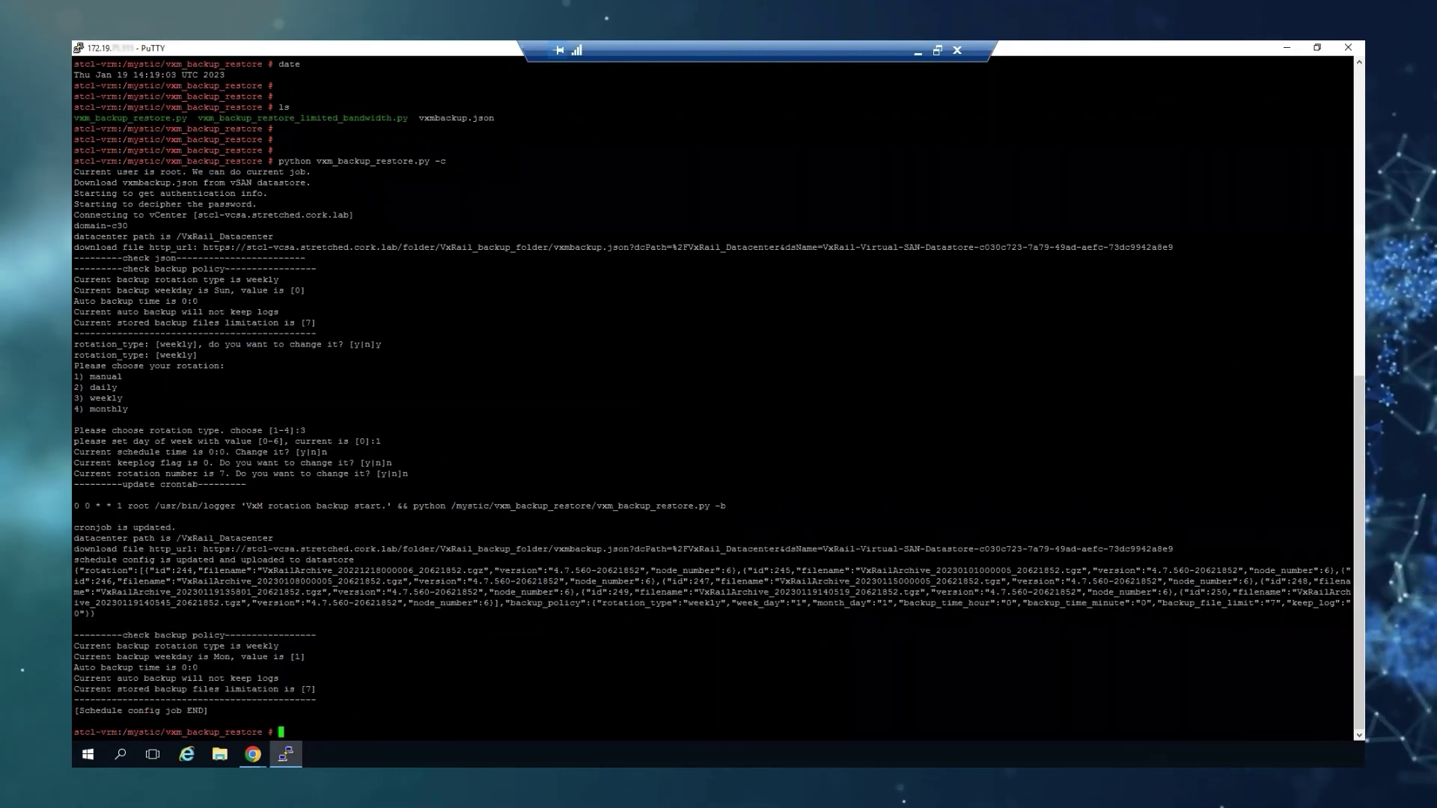
key("Return")
key("Return")
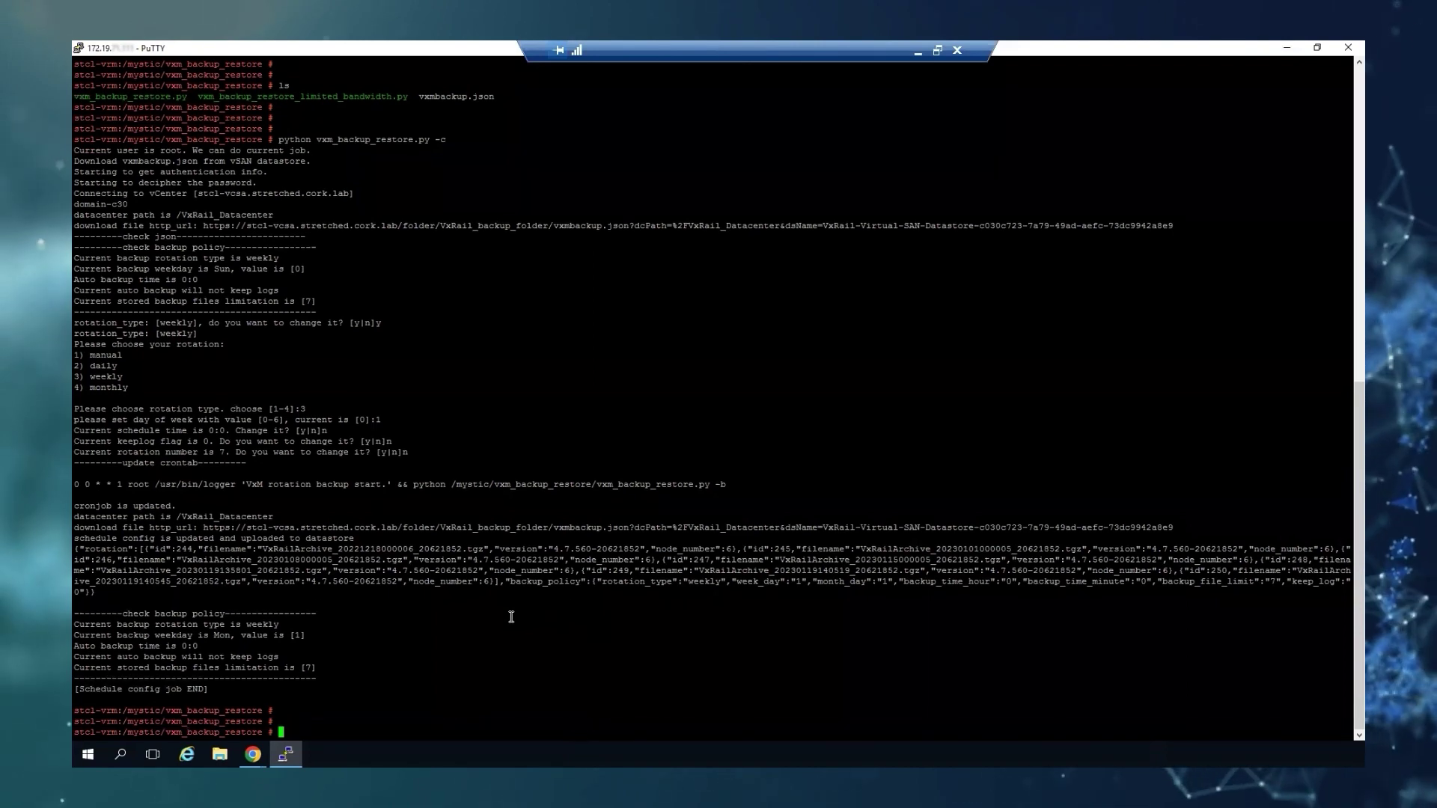
double_click(112, 355)
left_click(354, 490)
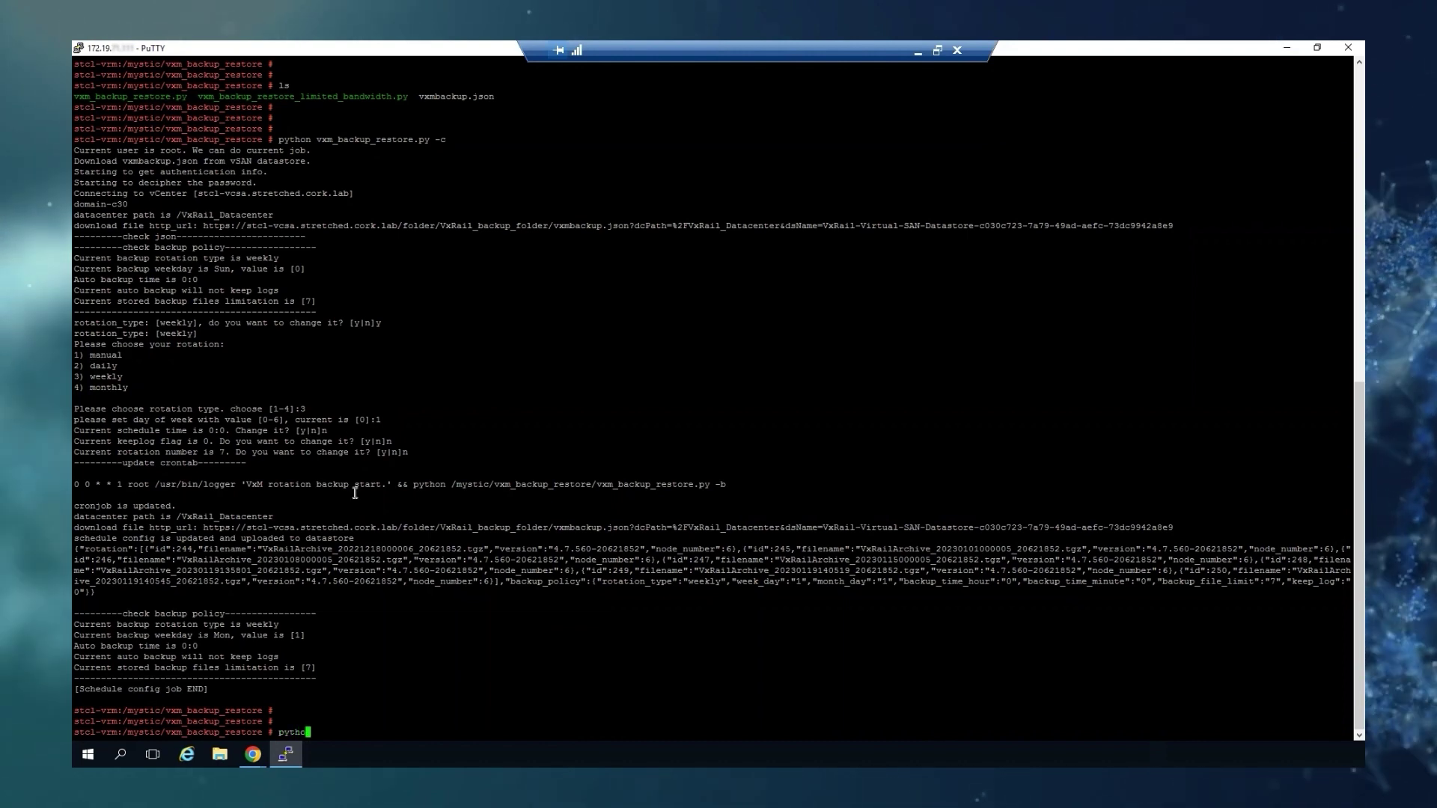
type("python")
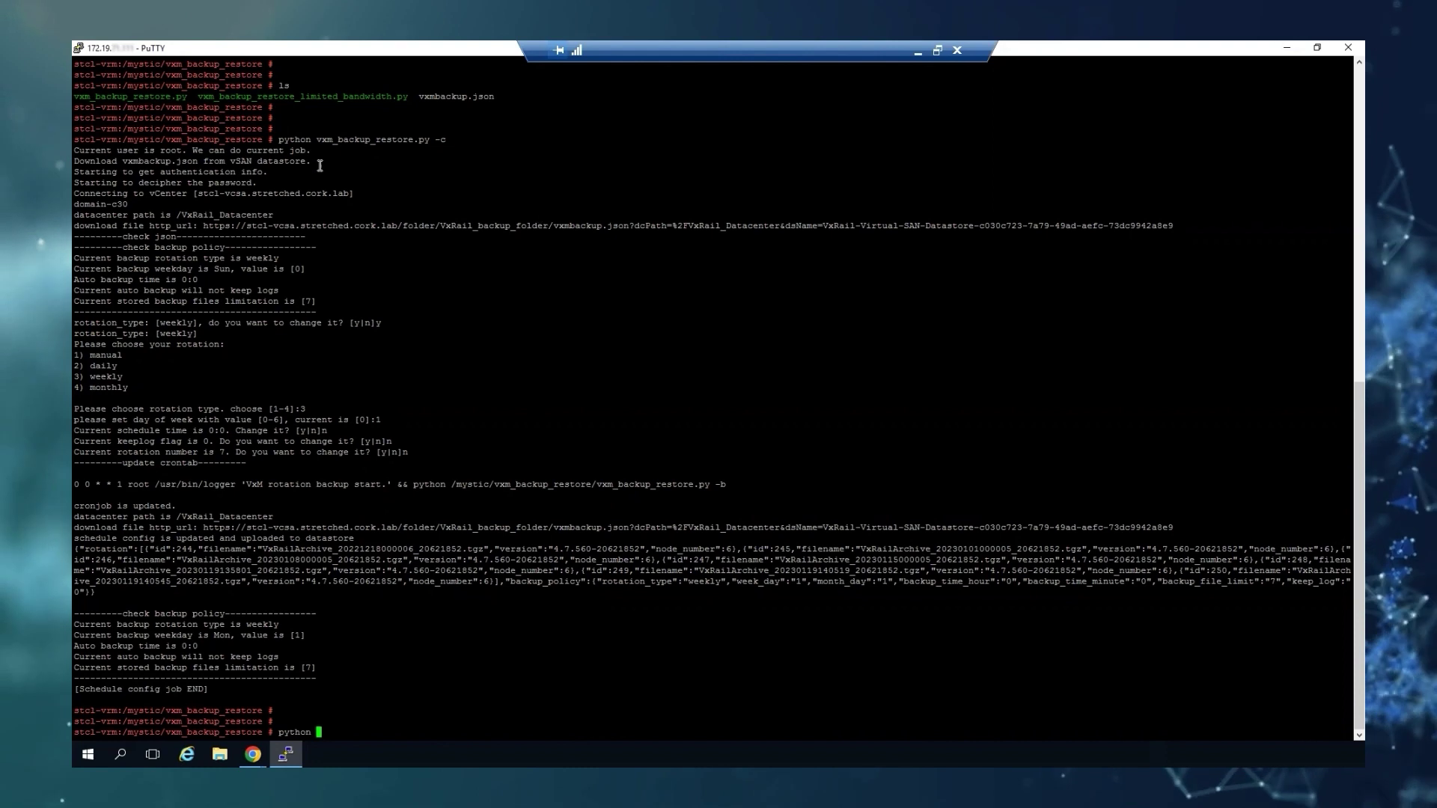
double_click(349, 141)
right_click(630, 282)
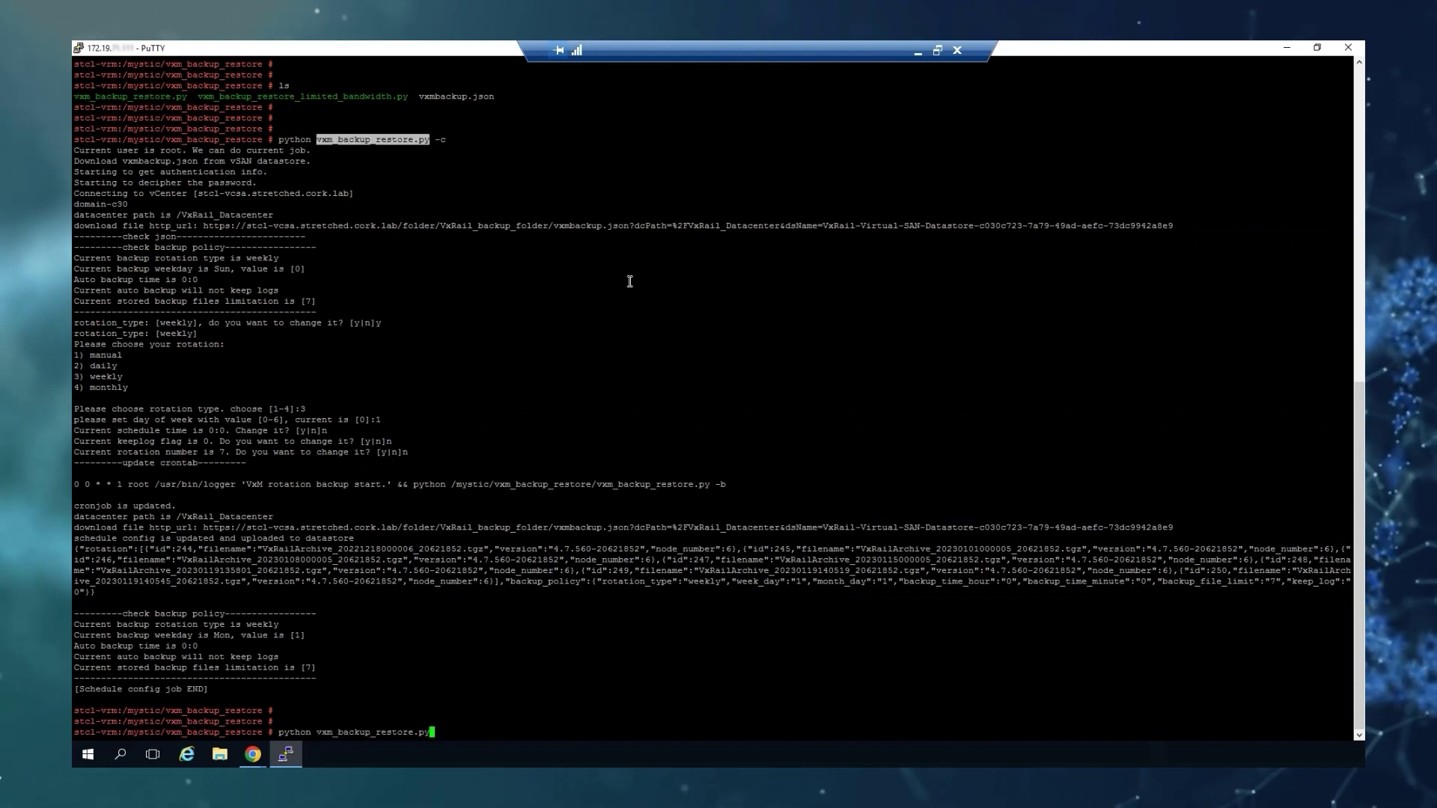
type("-c --p")
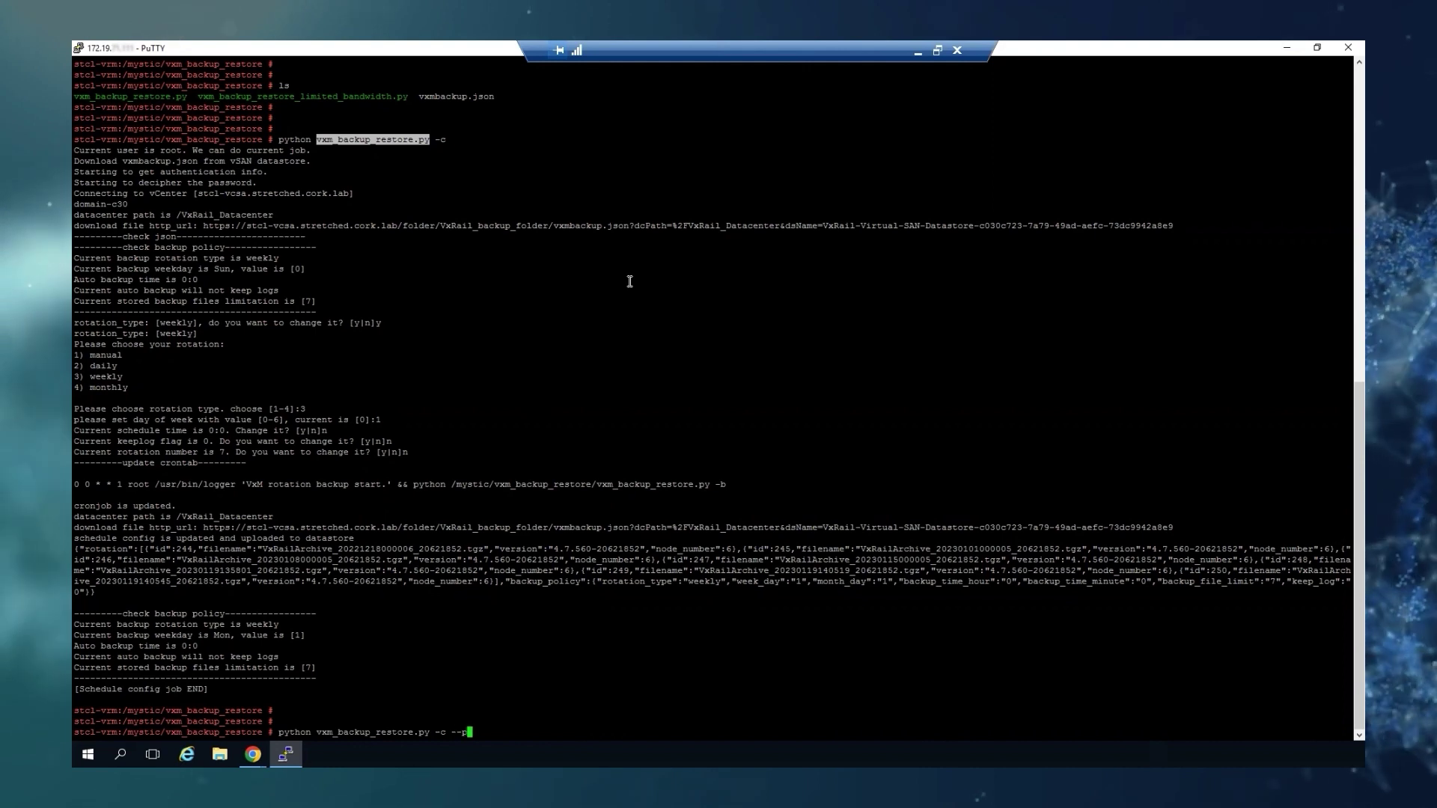
type("eriod")
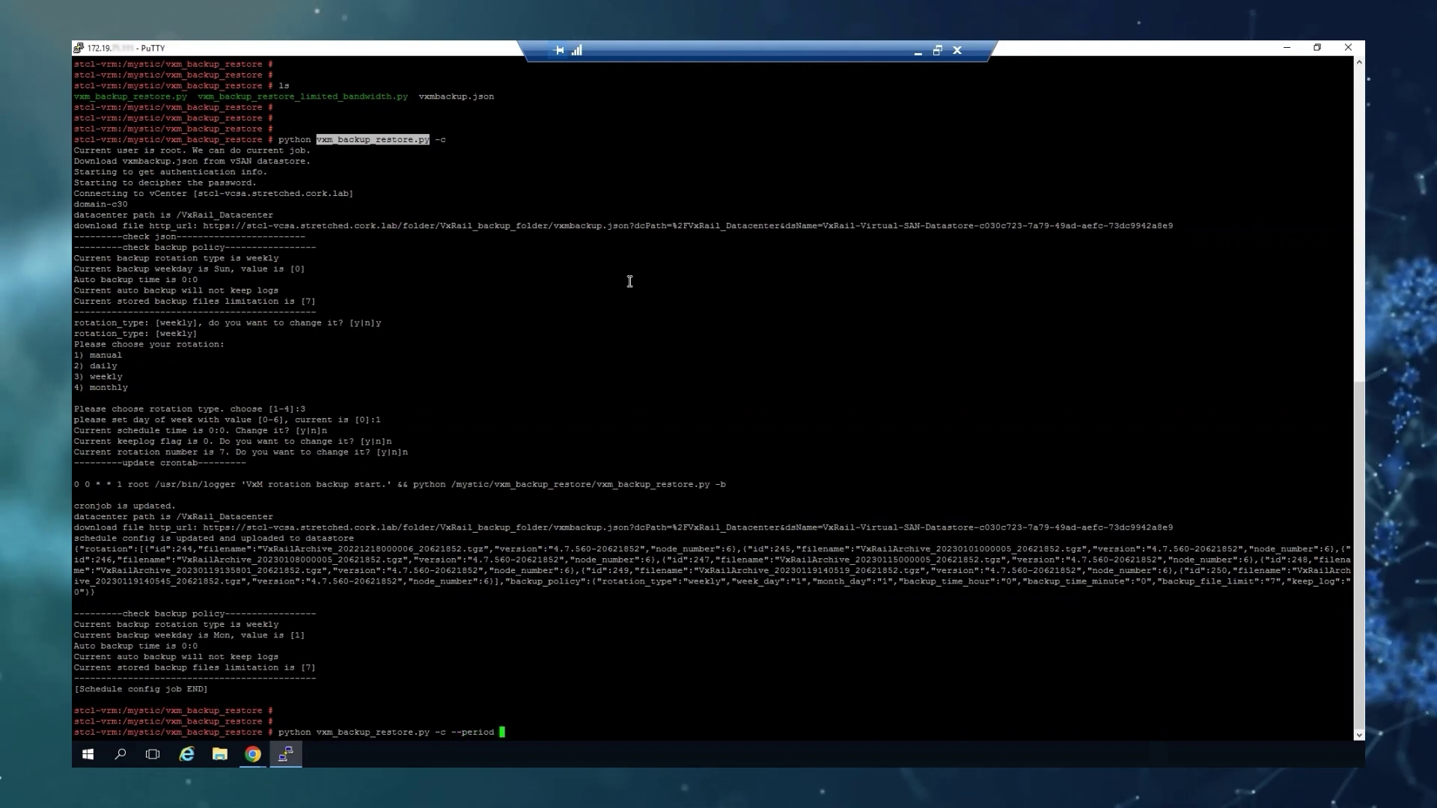
type(" manual")
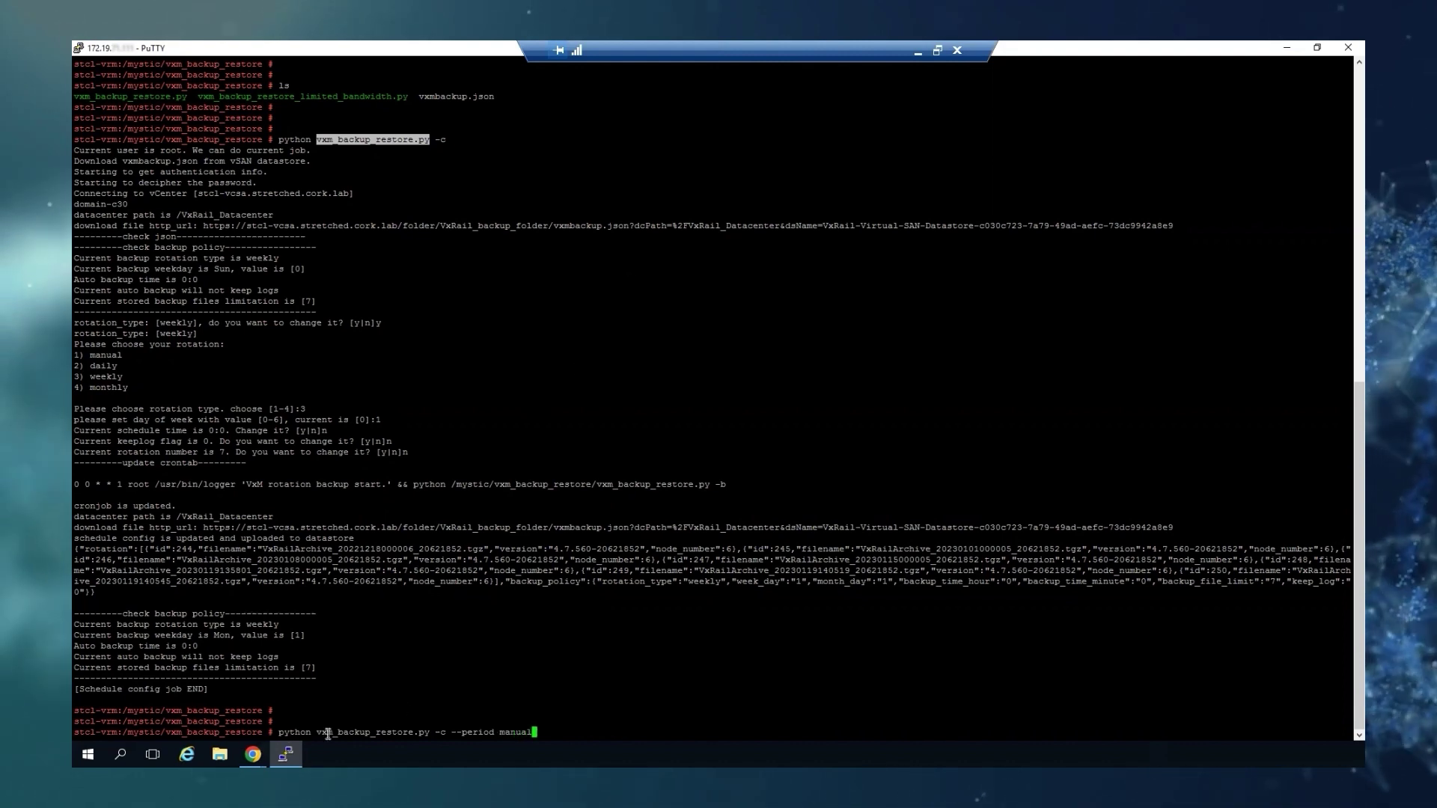
double_click(105, 366)
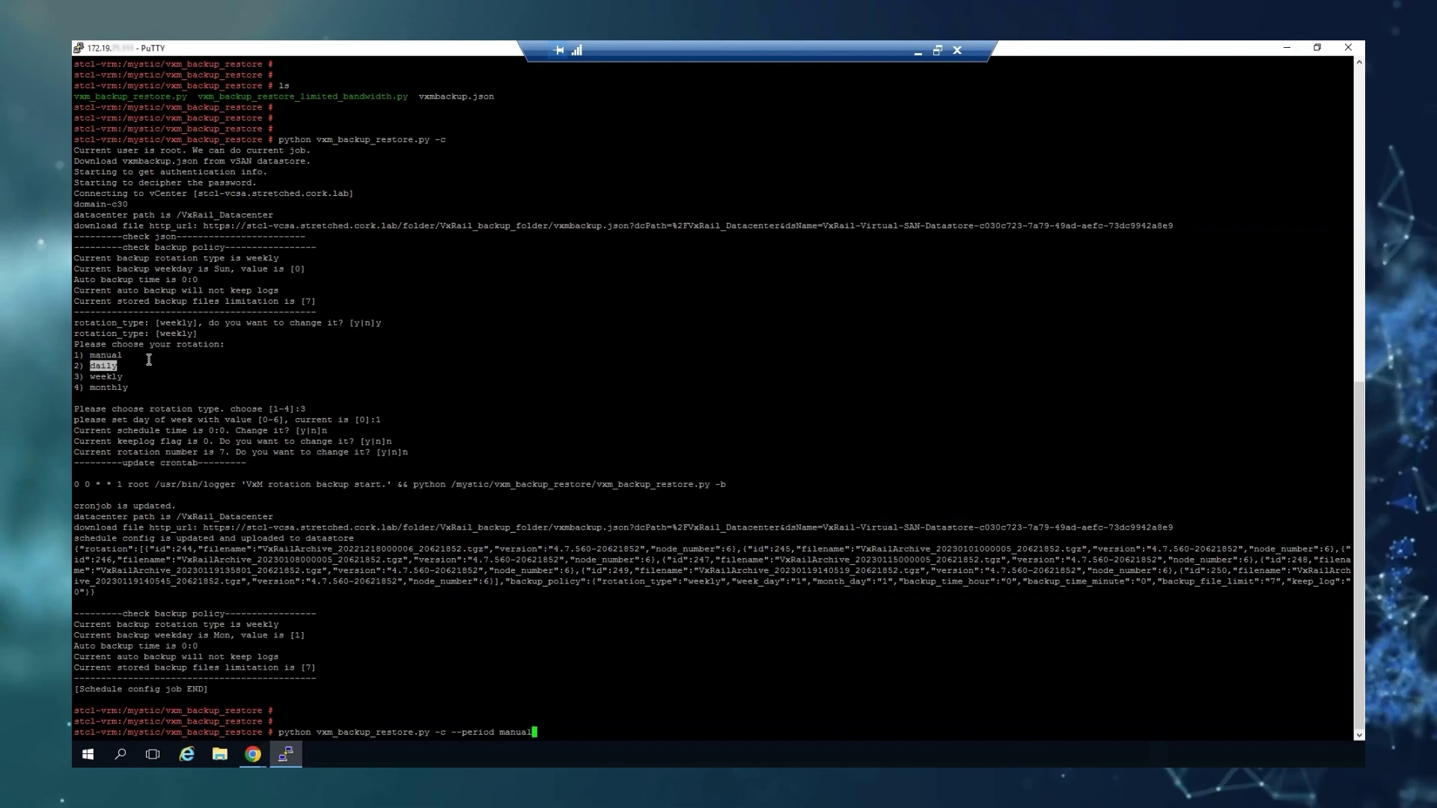
triple_click(542, 450)
key("ctrl+c")
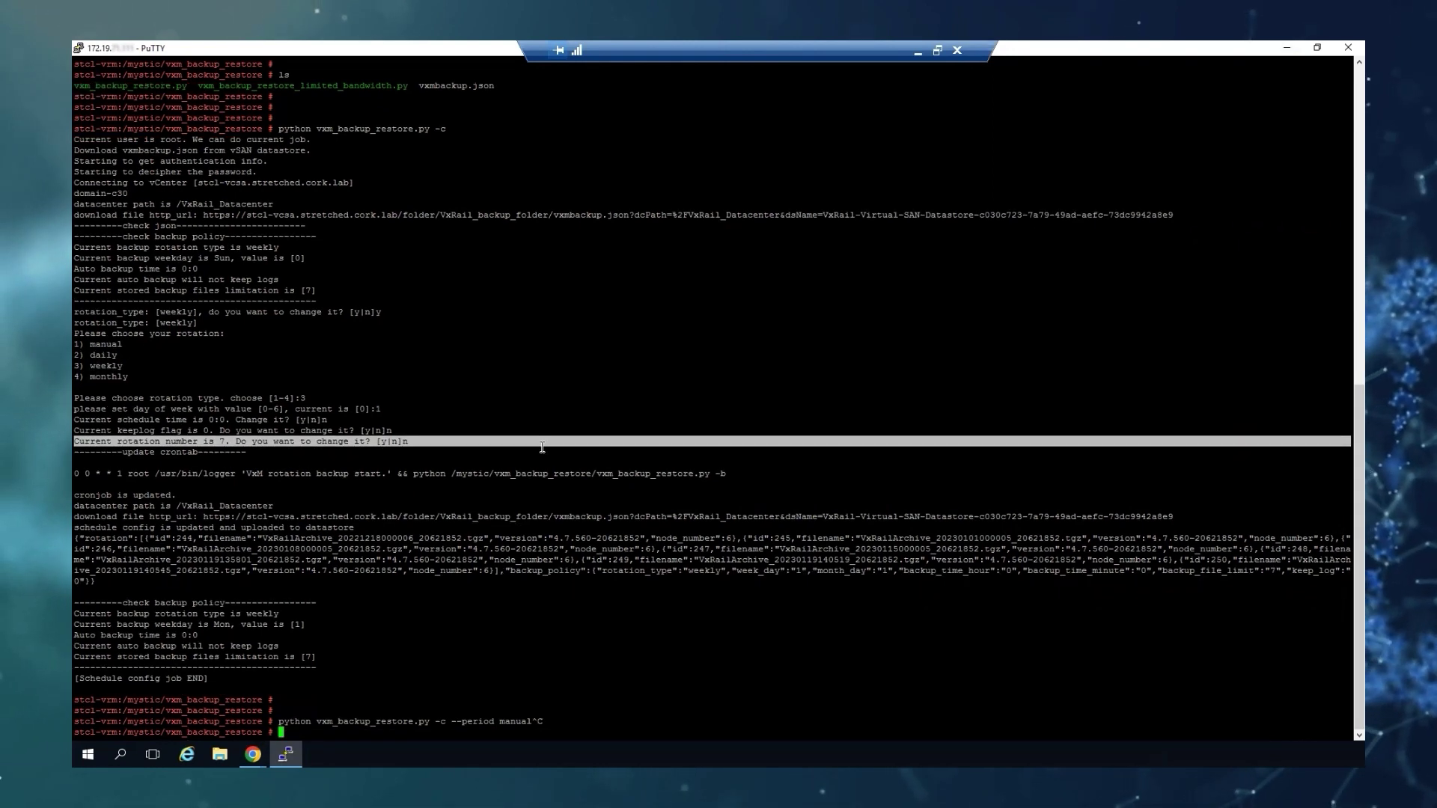
key("Return")
key("Return")
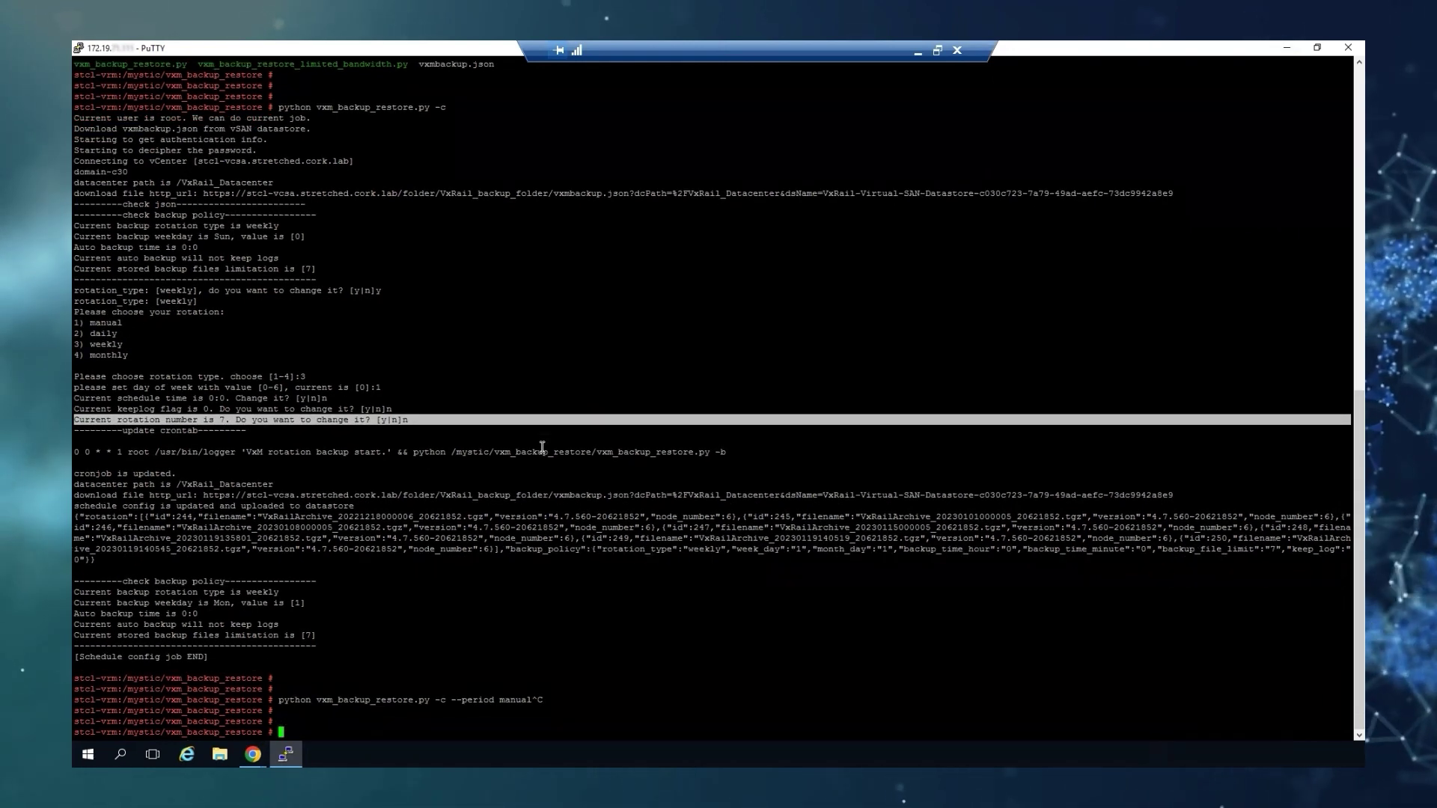